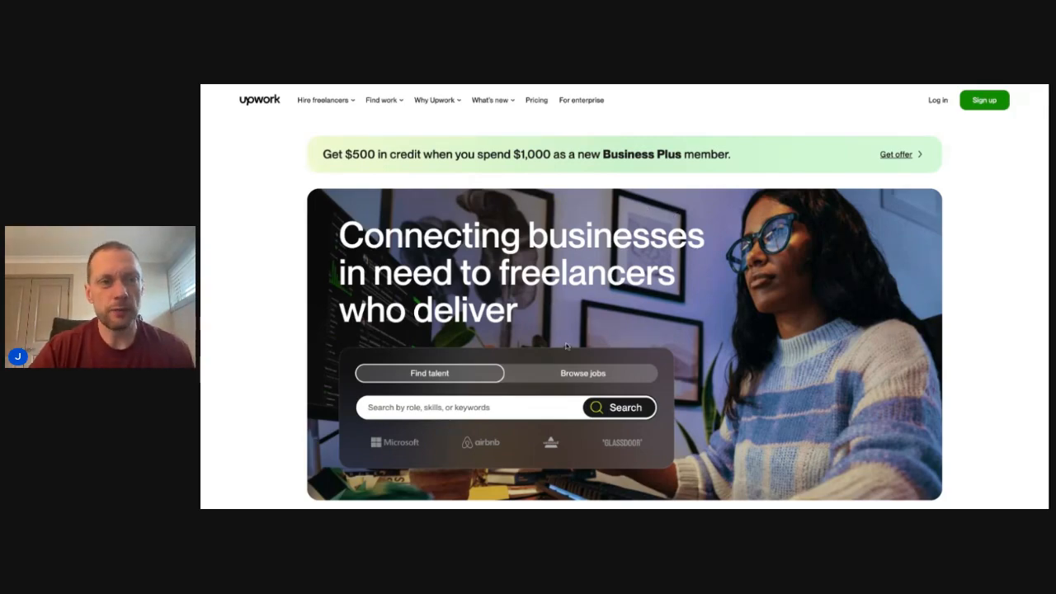
Step: Browse the recently posted freelance jobs and search them for "web design"
click(579, 369)
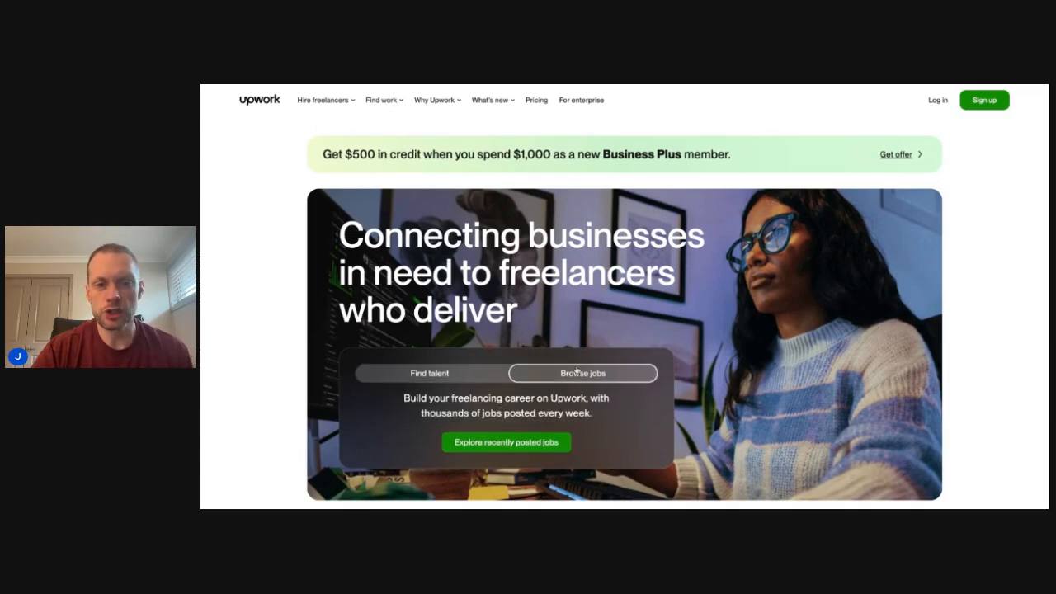
click(523, 444)
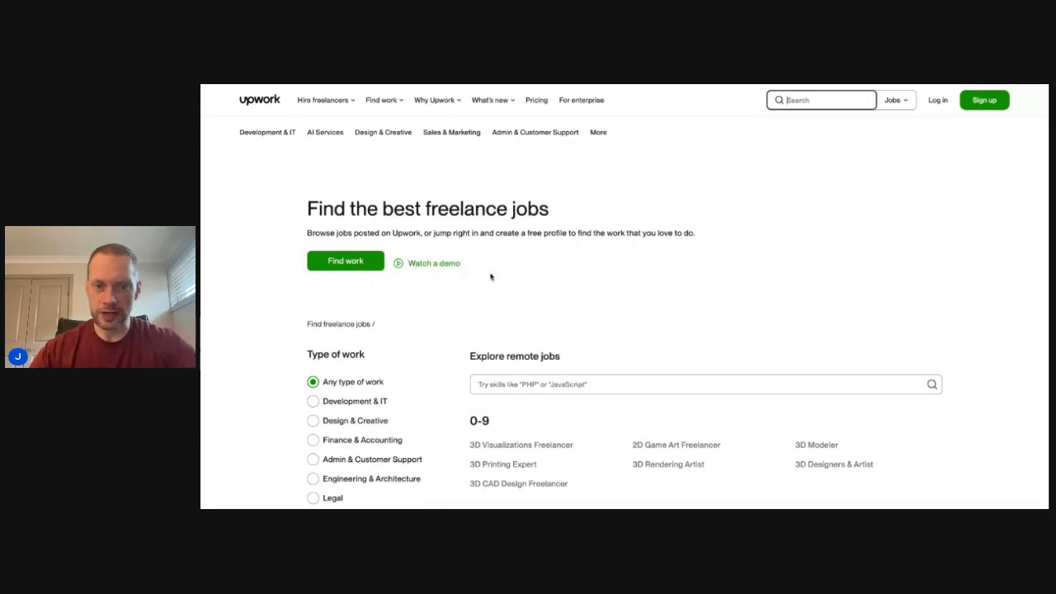
text(web d)
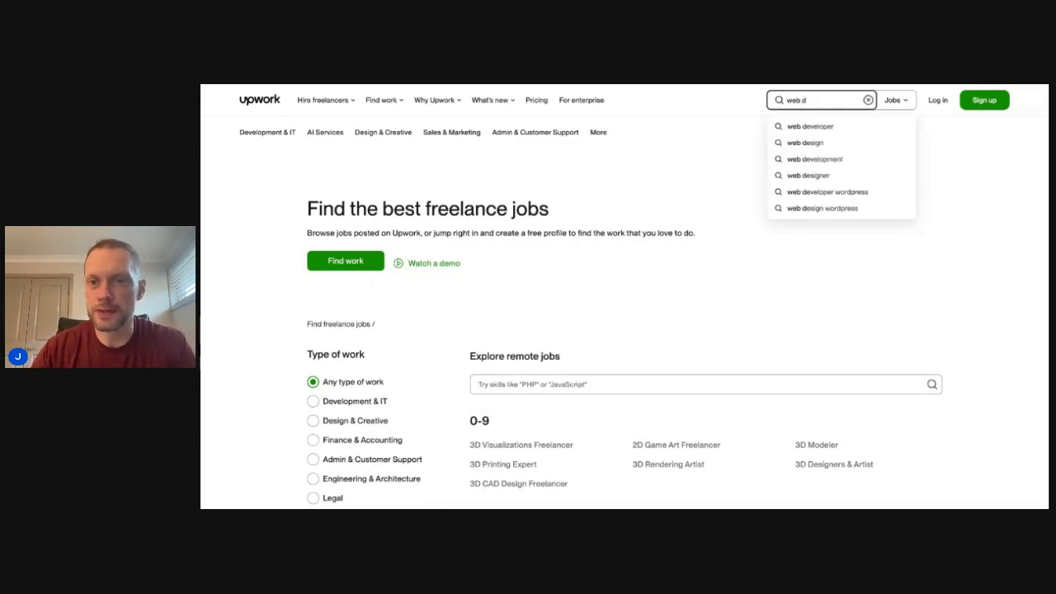
click(792, 144)
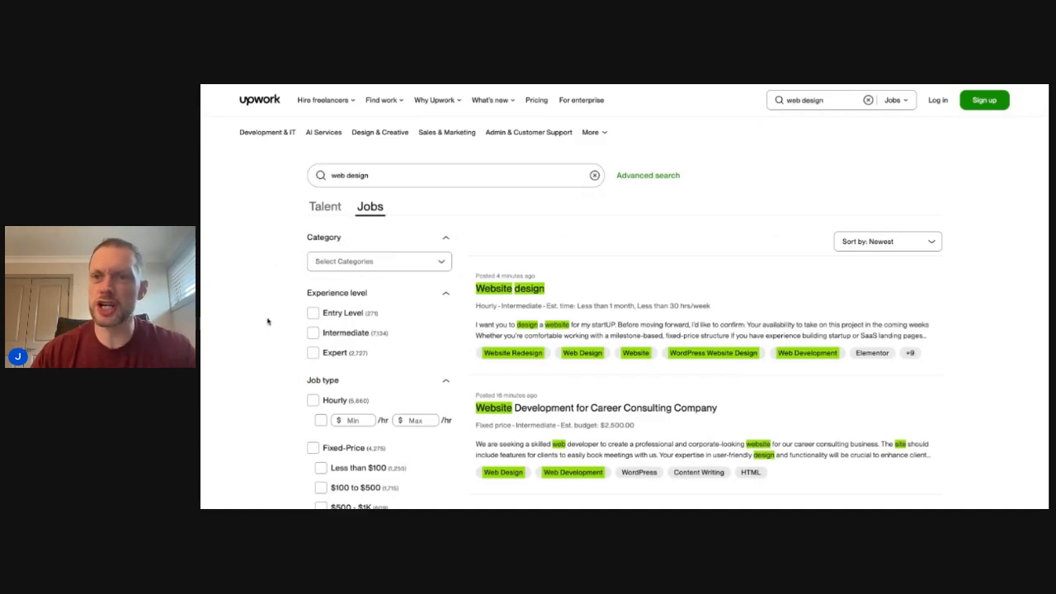
Step: Examine the web design job listings, comparing their project types, budgets, experience levels and required skills
scroll(268, 321, down, 1)
scroll(268, 321, up, 1)
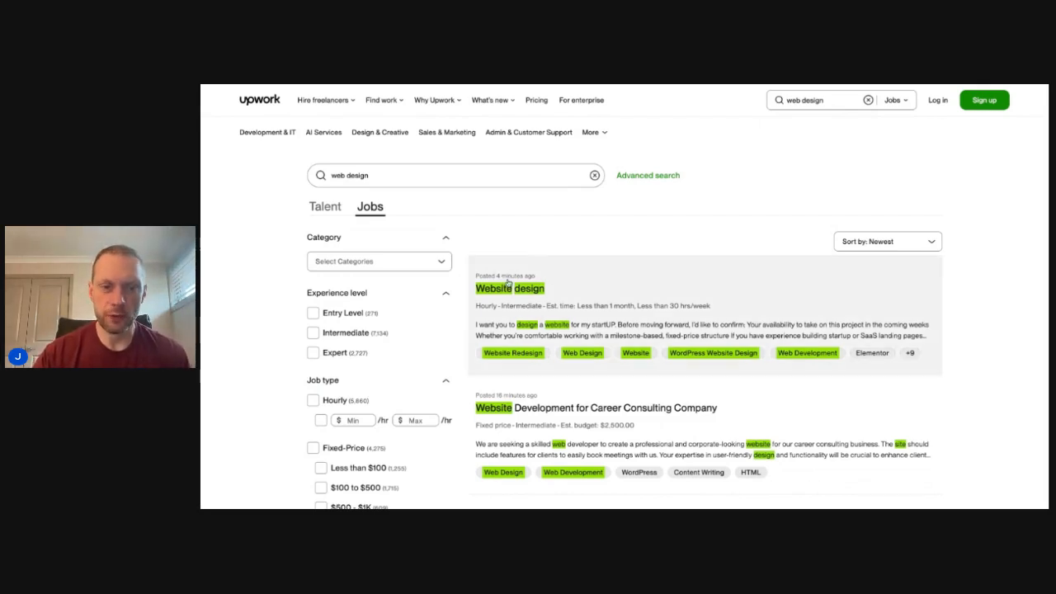
scroll(509, 403, down, 1)
scroll(511, 402, down, 1)
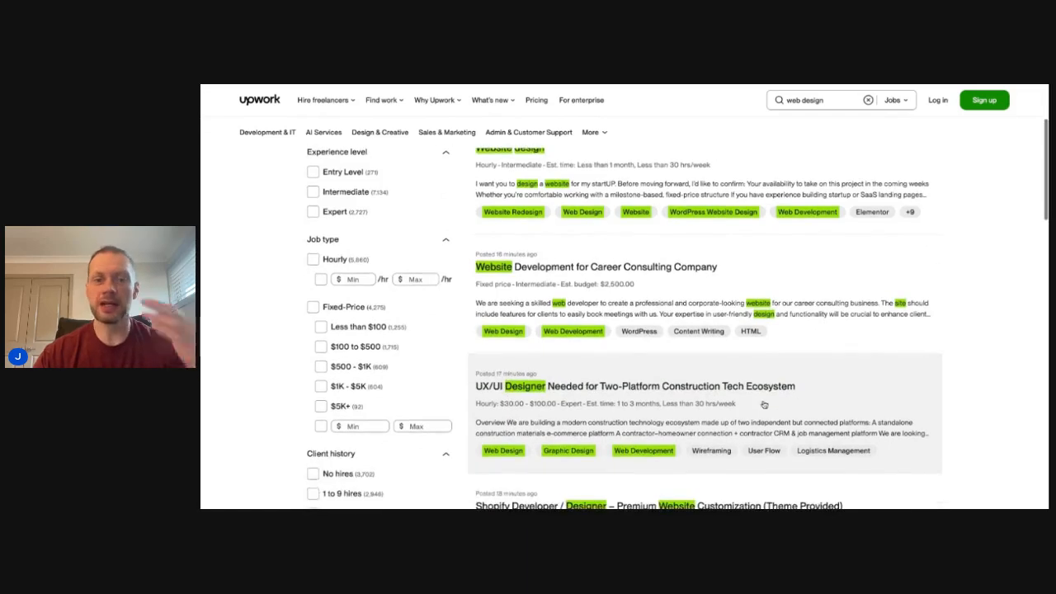
scroll(620, 409, down, 1)
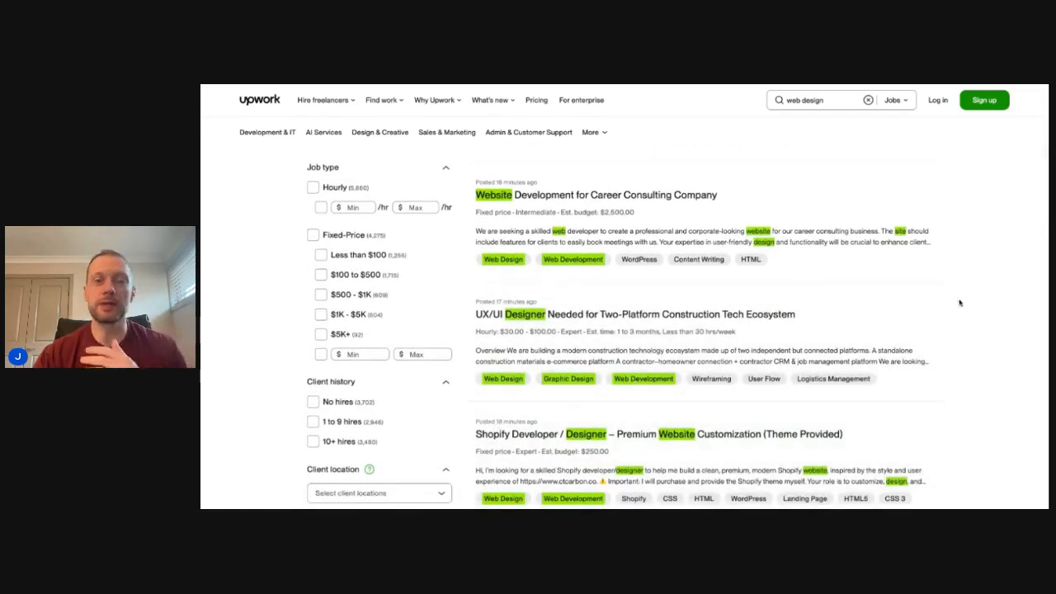
scroll(981, 318, up, 2)
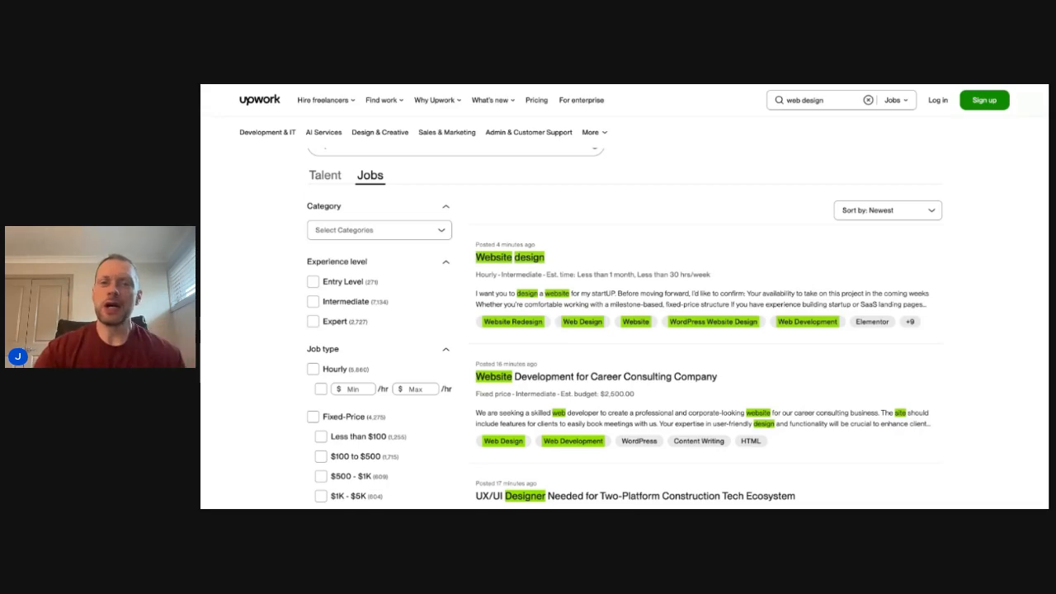
scroll(884, 292, down, 4)
scroll(884, 292, down, 10)
scroll(884, 292, up, 6)
scroll(986, 358, up, 5)
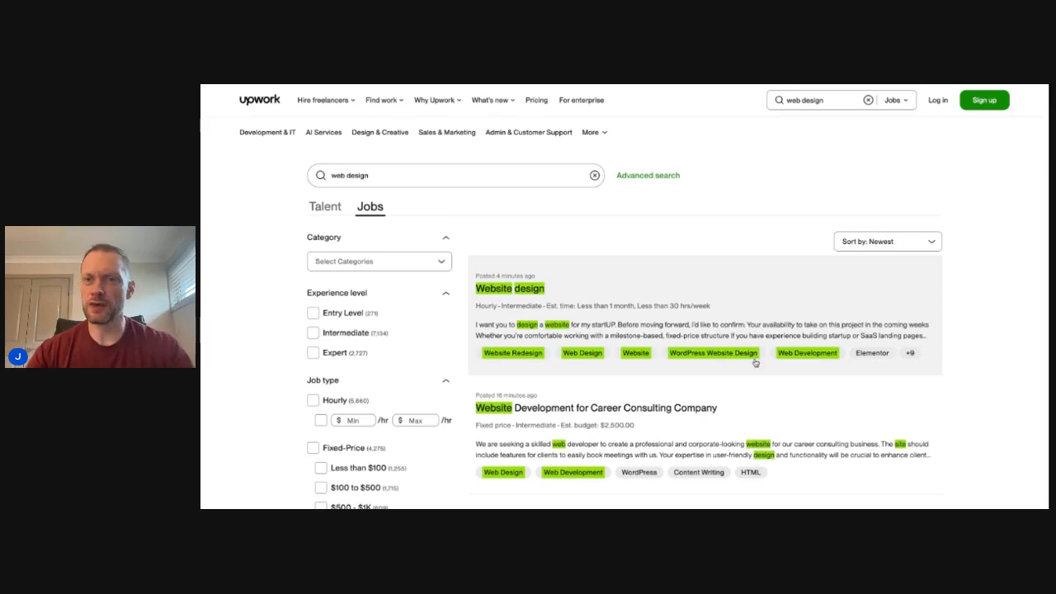
scroll(912, 347, down, 3)
scroll(939, 354, down, 5)
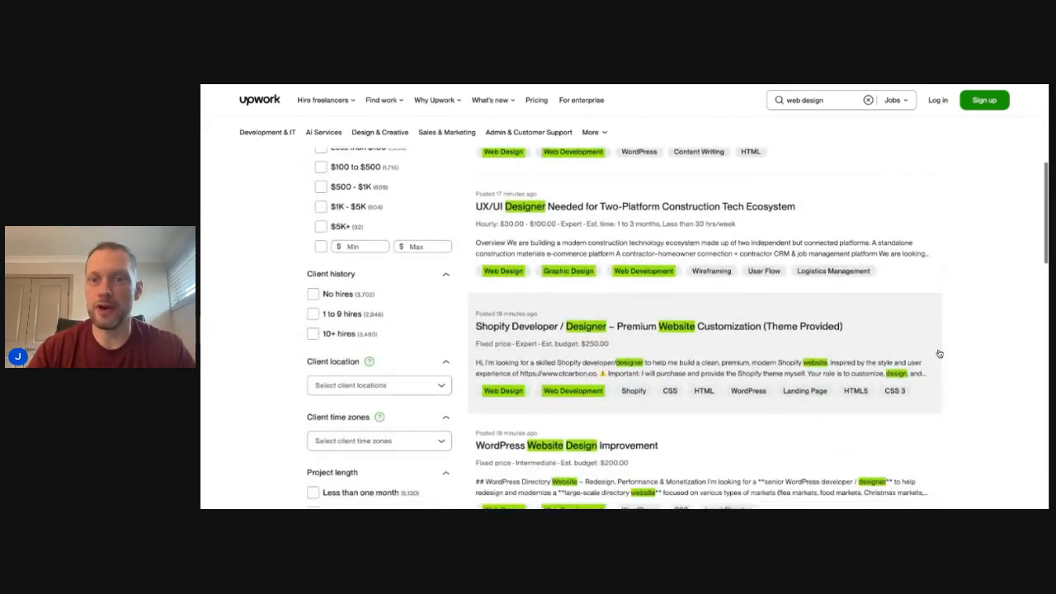
scroll(939, 354, down, 4)
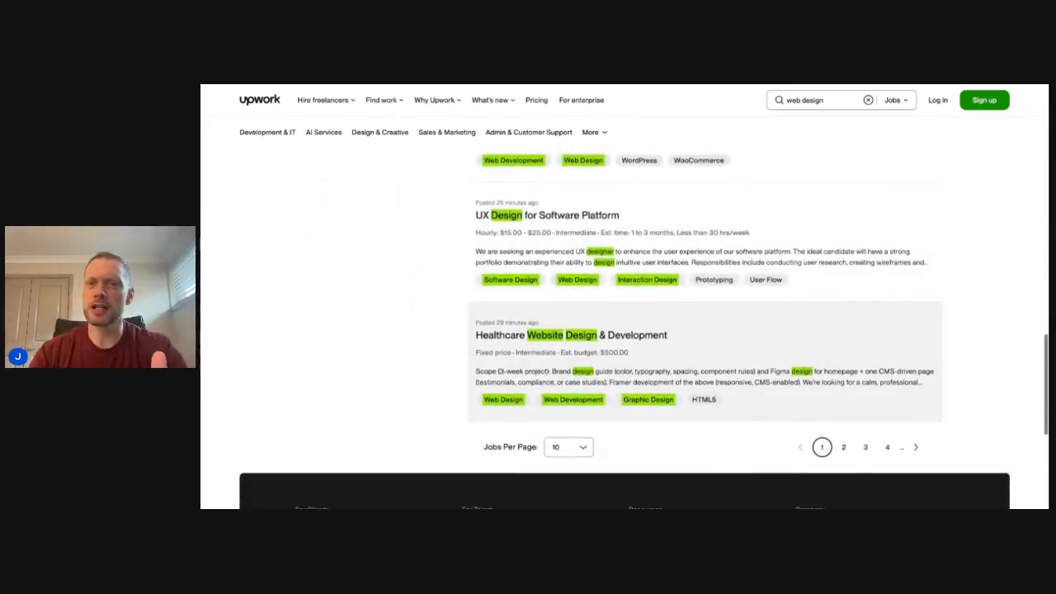
scroll(939, 354, up, 13)
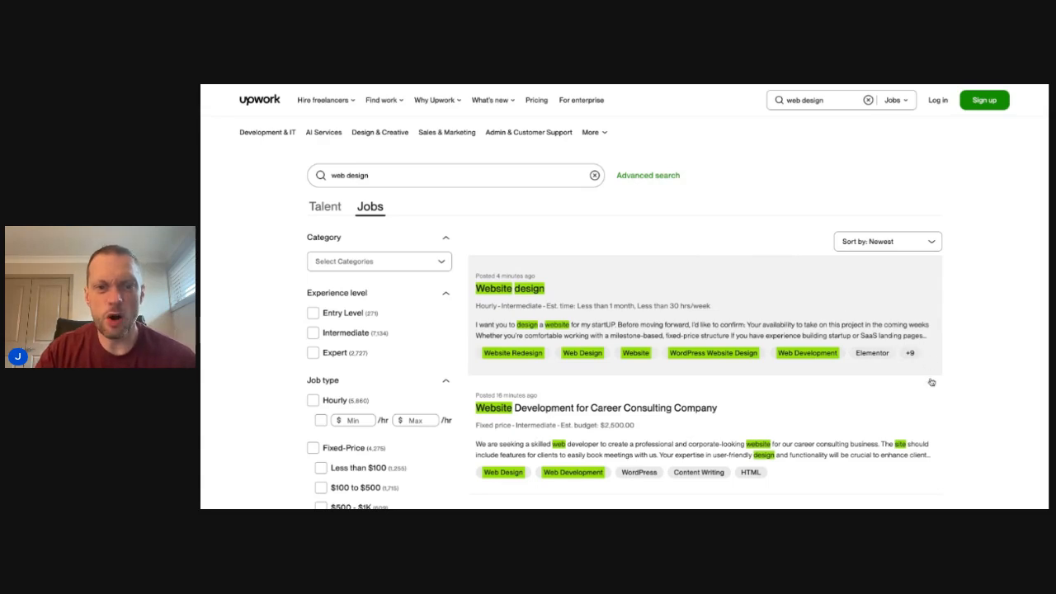
Step: View the details of the "Website Development for Career Consulting Company" job, then return to the listings
scroll(931, 386, down, 2)
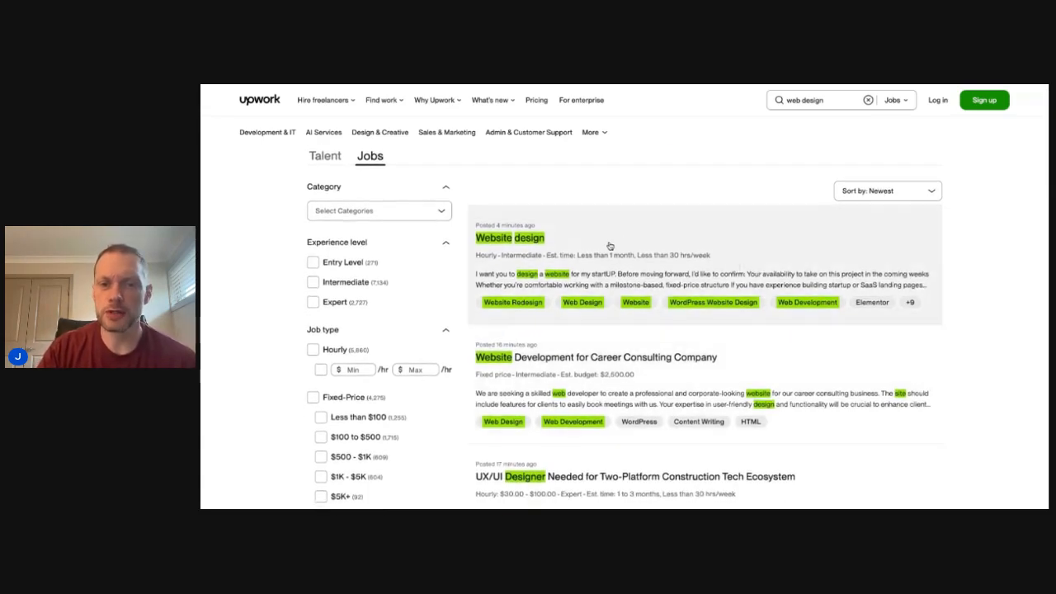
scroll(610, 246, down, 1)
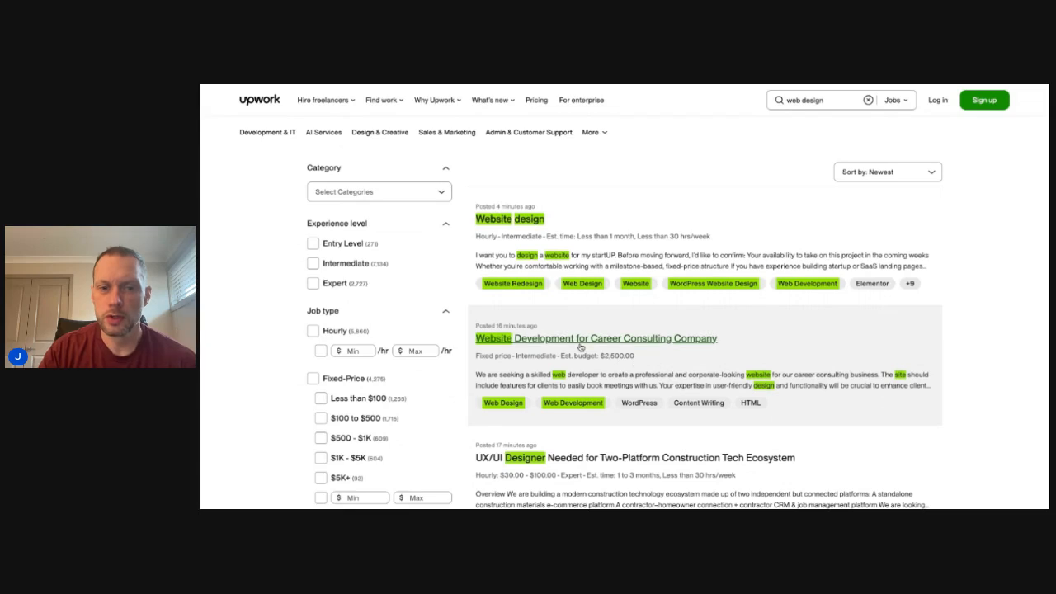
click(653, 348)
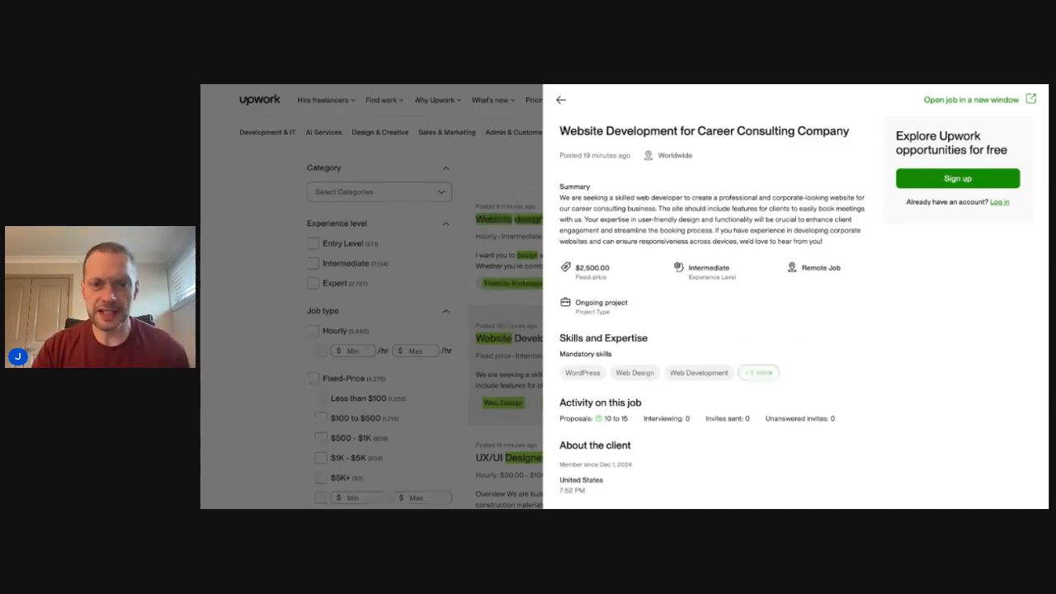
key(Escape)
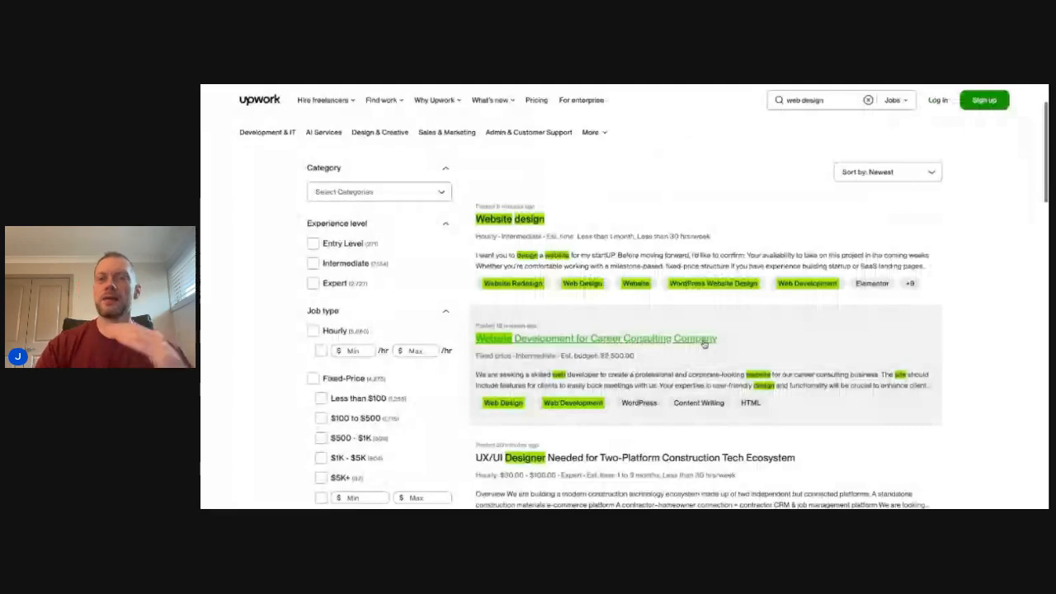
Step: Compare the neighbouring listings and reopen the "Website Development for Career Consulting Company" job
scroll(704, 345, down, 3)
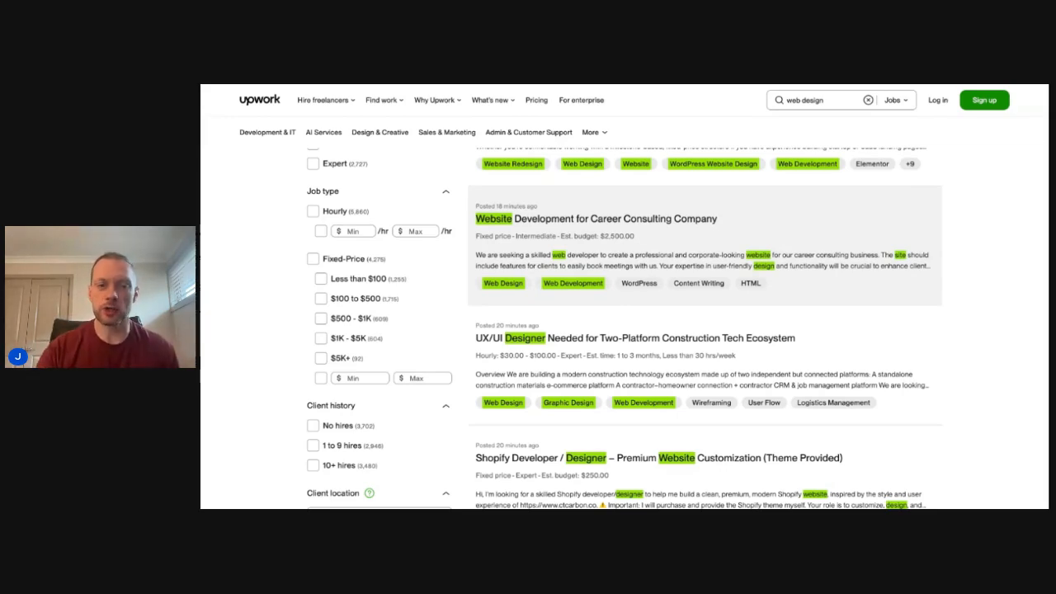
scroll(609, 331, down, 3)
scroll(609, 312, up, 1)
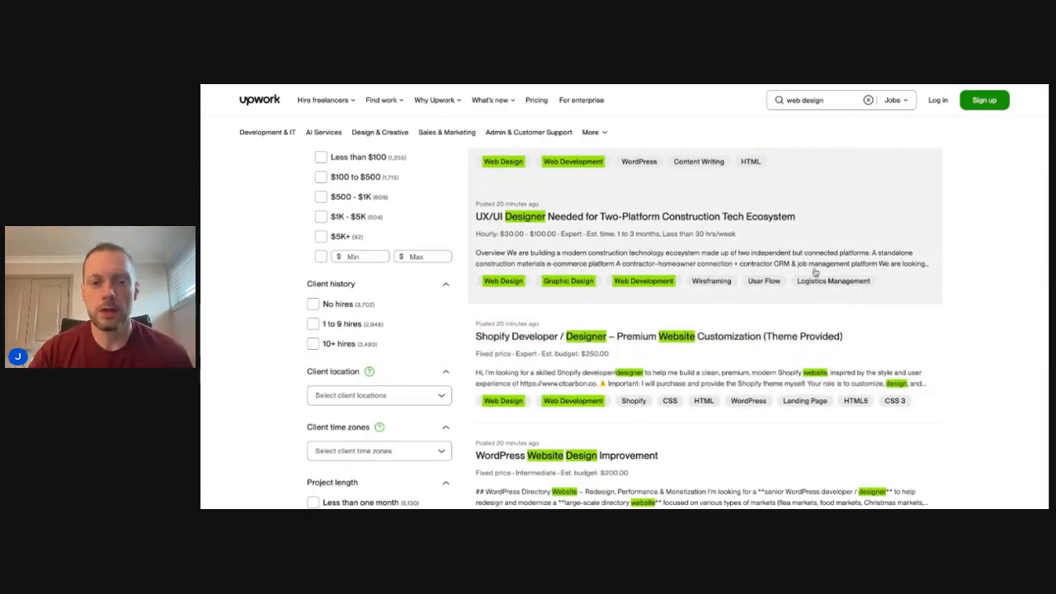
scroll(608, 248, up, 3)
scroll(608, 247, up, 2)
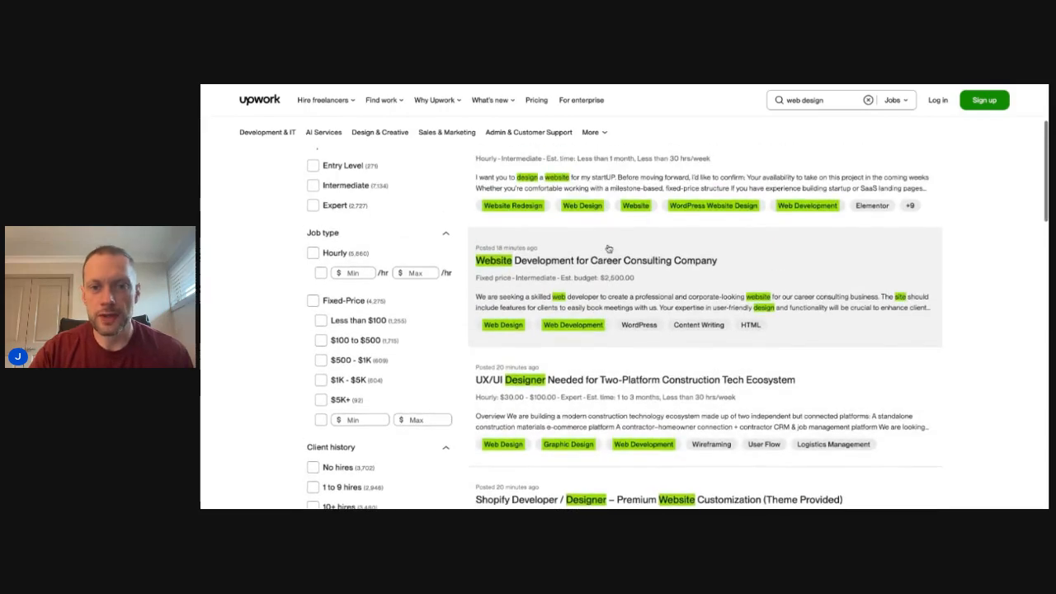
click(643, 263)
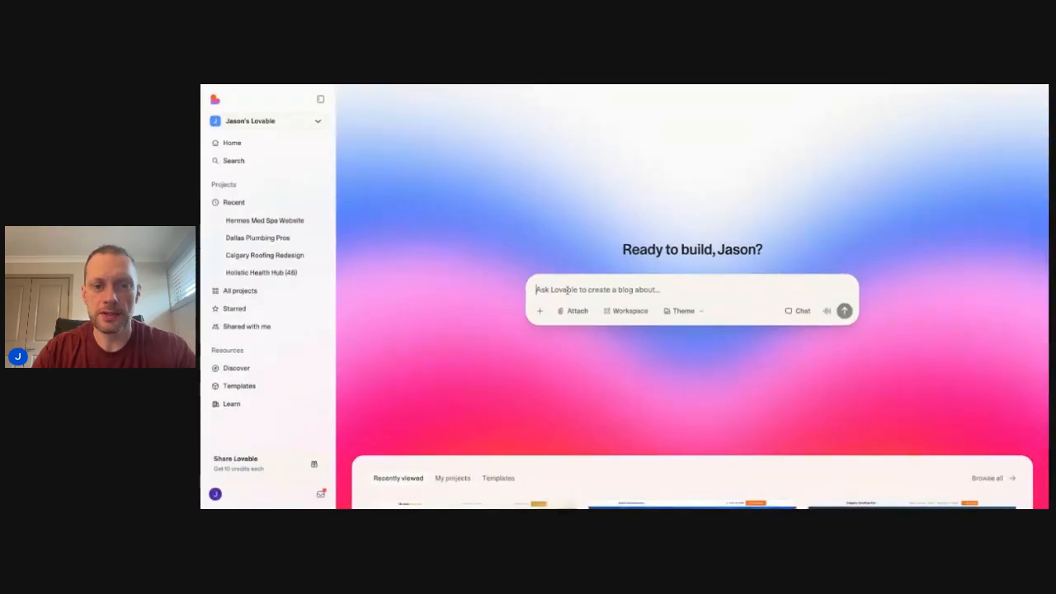
Step: In Lovable, paste the career consulting job description as the prompt and introduce it with "I need a local business website built based on the following:"
text(We are seeking a skilled web developer to create a professional and corporate-looking website for our career consulting business. The site should include features for clients to easily book meetings with us. Your expertise in user-friendly design and functionality will be crucial to enhance client engagement and streamline the booking process. If you have experience in developing corporate websites and can ensure responsiveness across devices, we'd love to hear from you!)
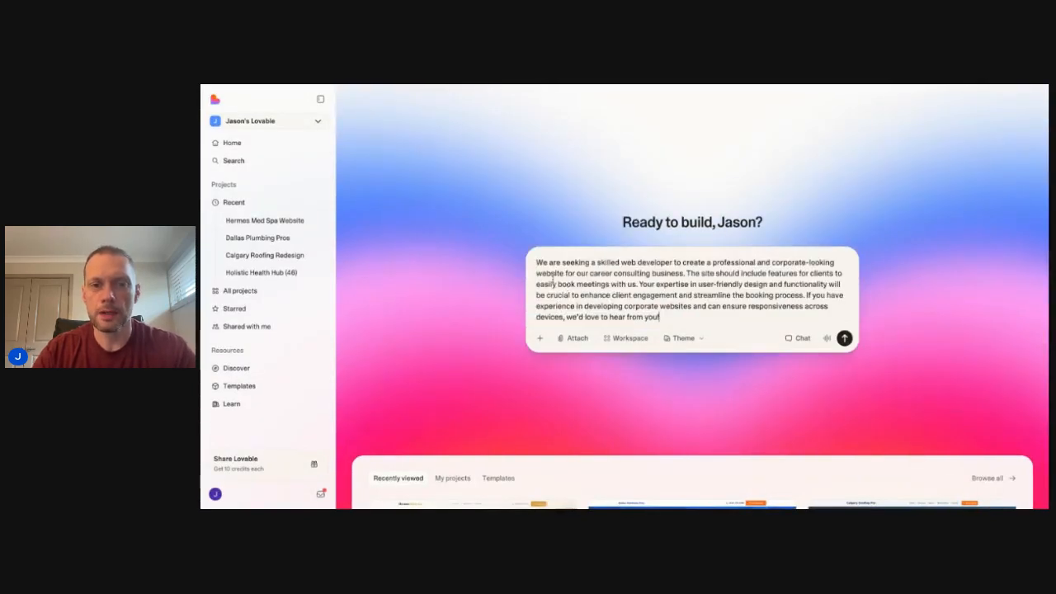
key(shift+Return)
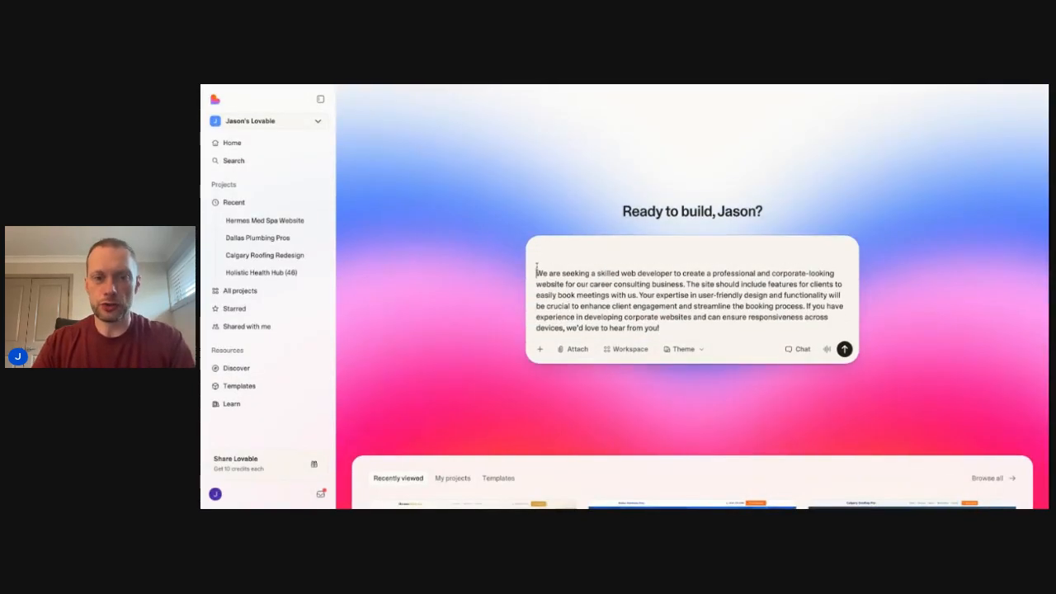
text(I need a)
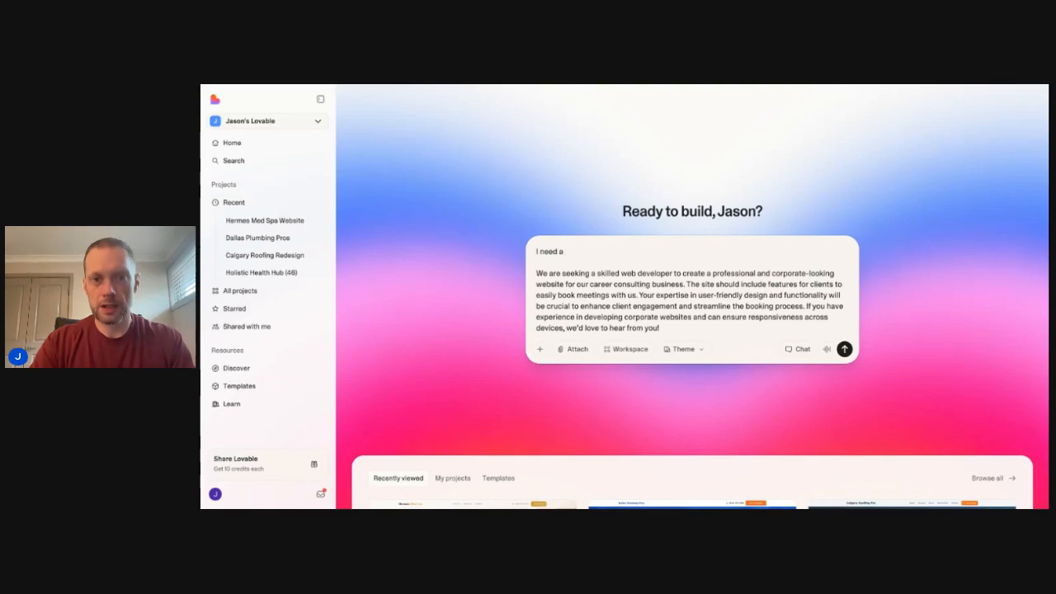
text( local busi)
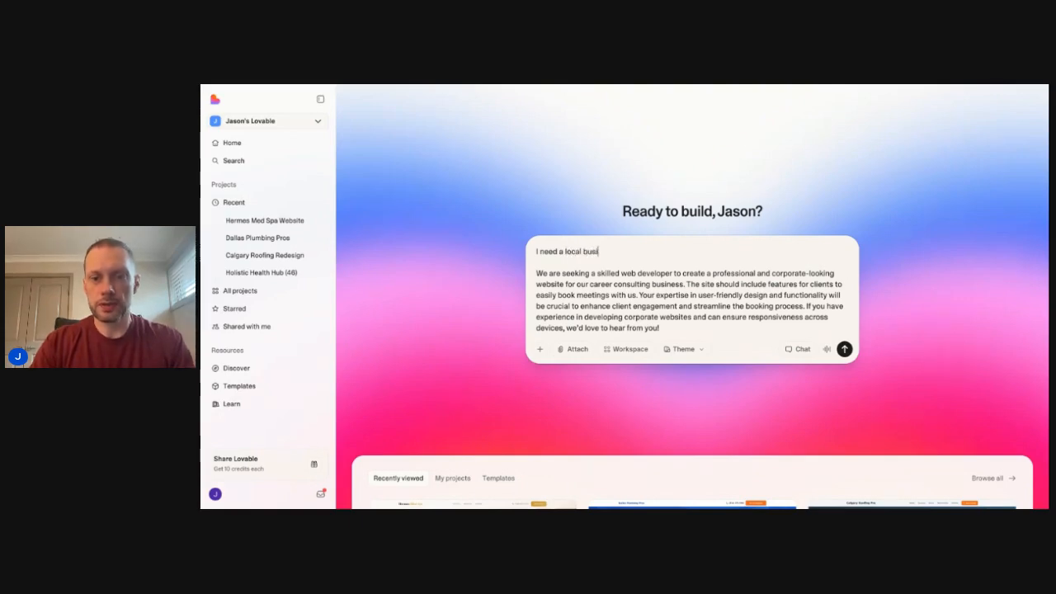
text(ness website bu)
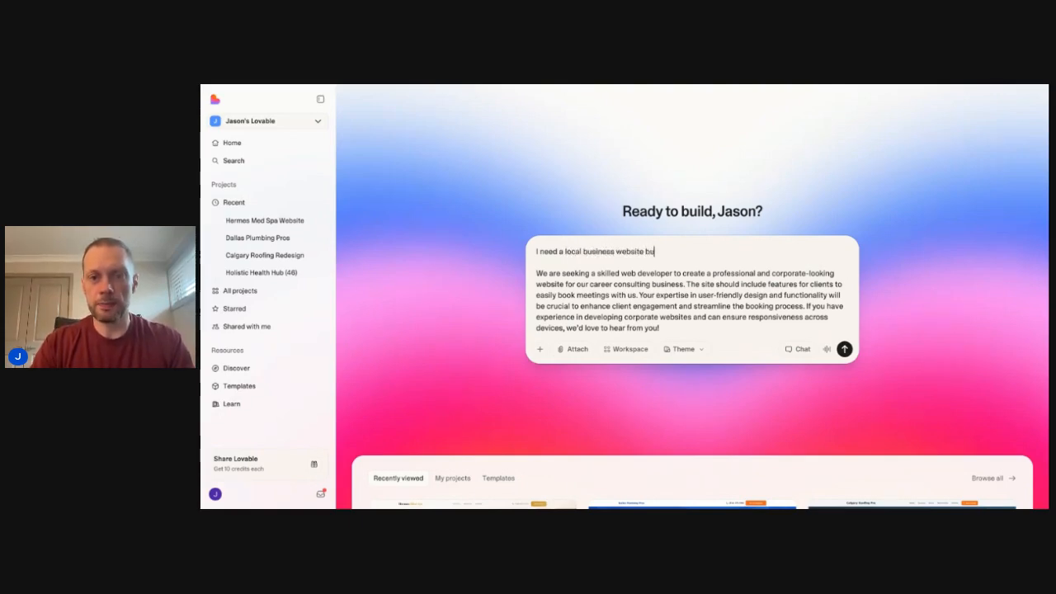
text(ilt based on the fo)
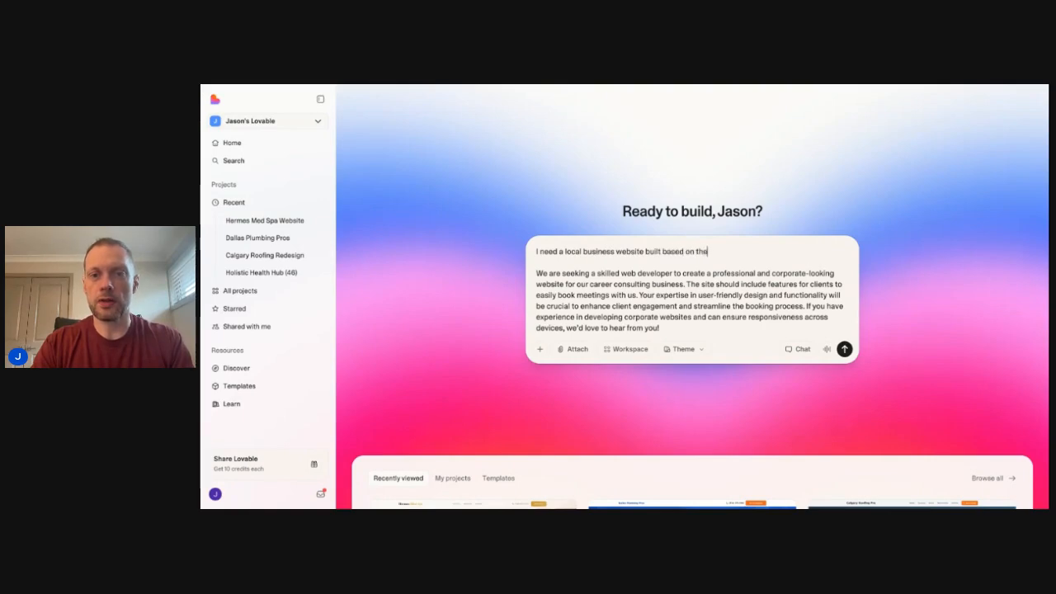
text(llowing:)
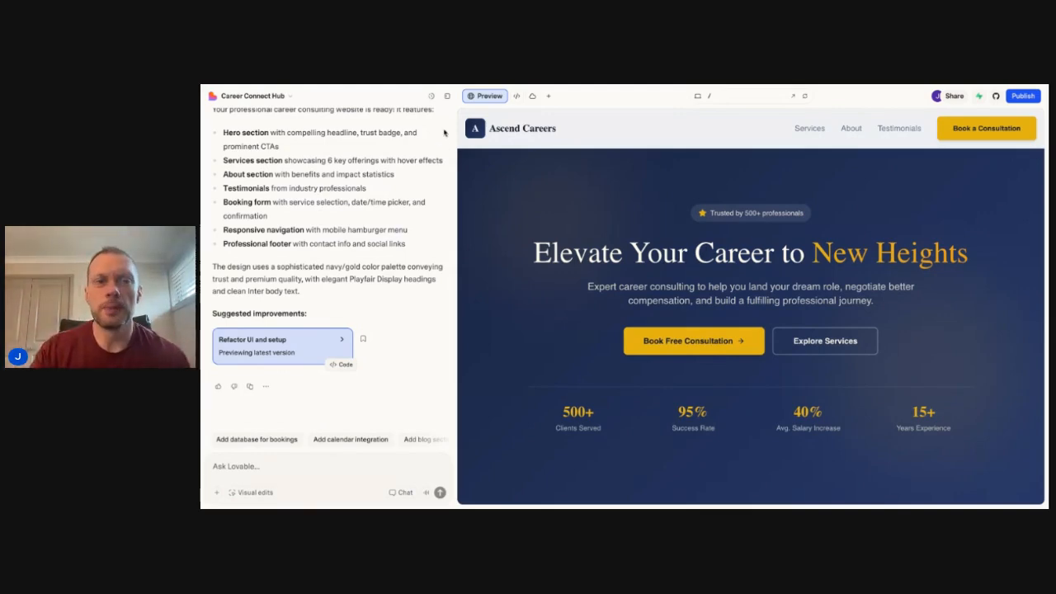
Step: Hide the chat and review the generated Ascend Careers website from the hero section down to the footer
click(447, 96)
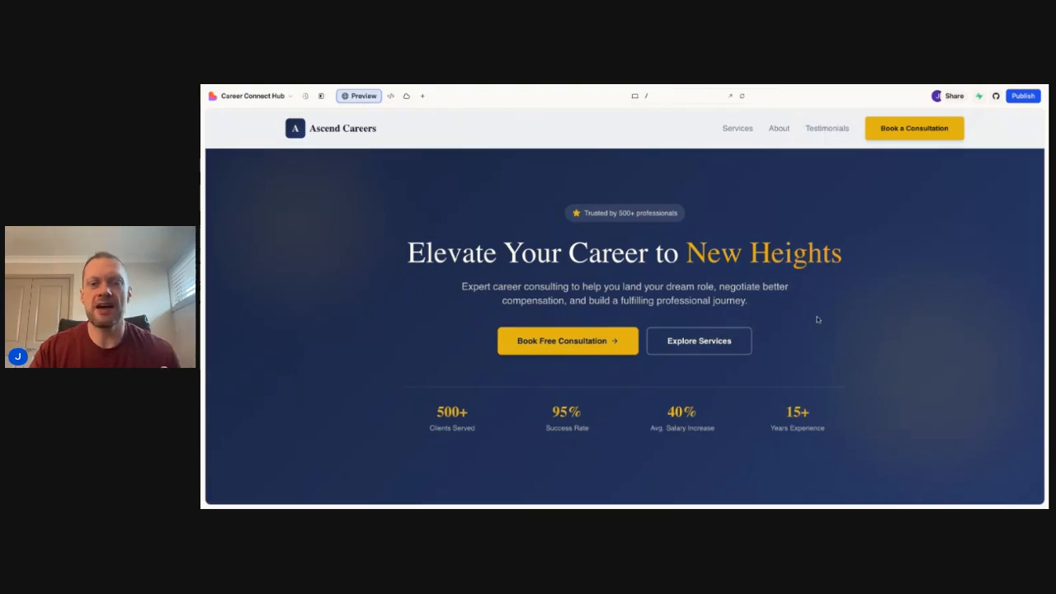
scroll(818, 319, down, 1)
scroll(818, 320, down, 6)
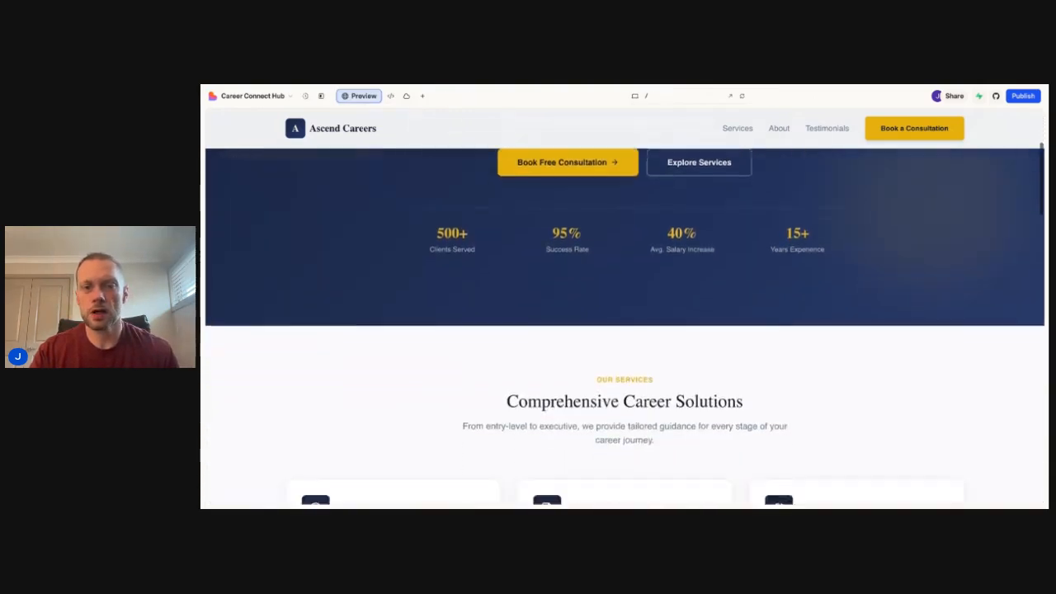
scroll(665, 307, down, 5)
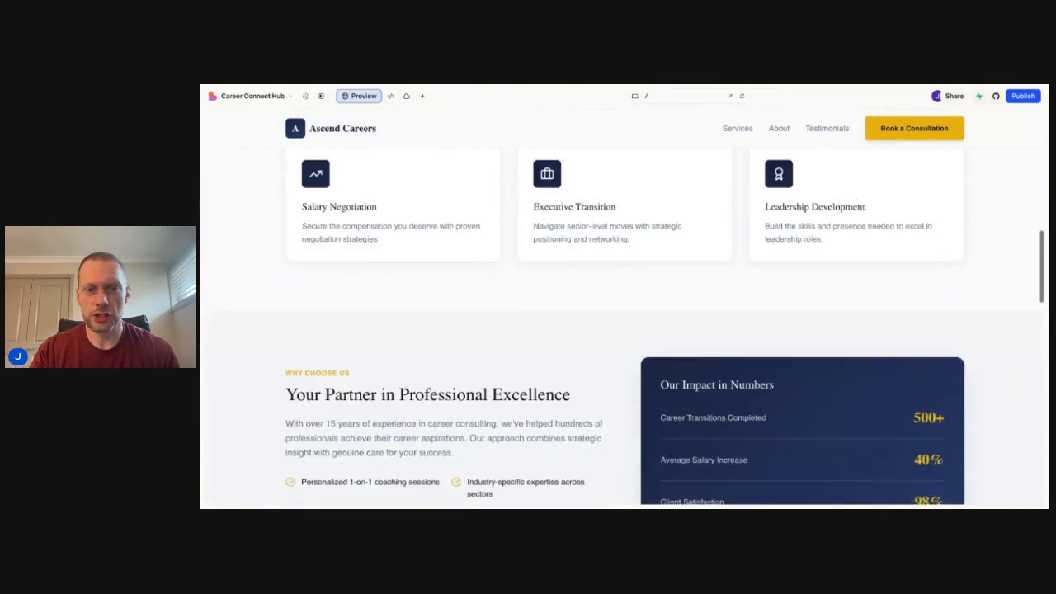
scroll(665, 307, down, 8)
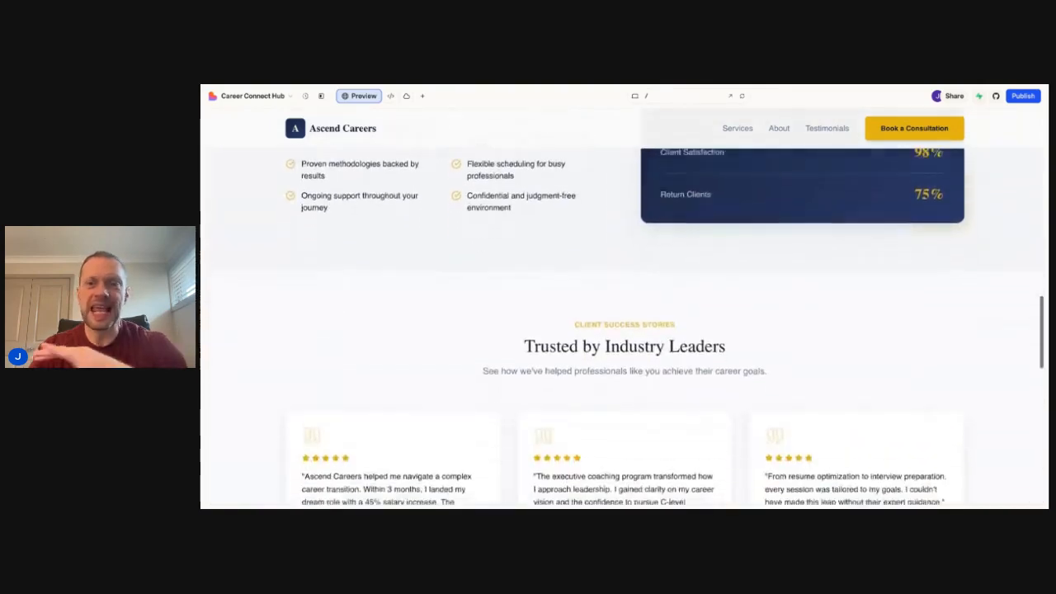
scroll(525, 262, down, 5)
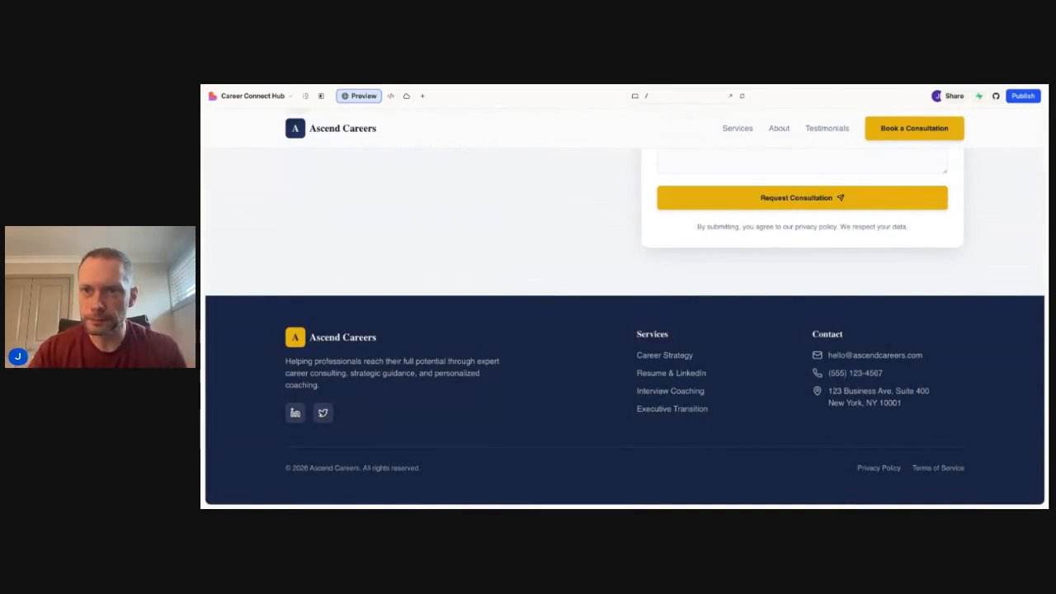
scroll(772, 134, up, 15)
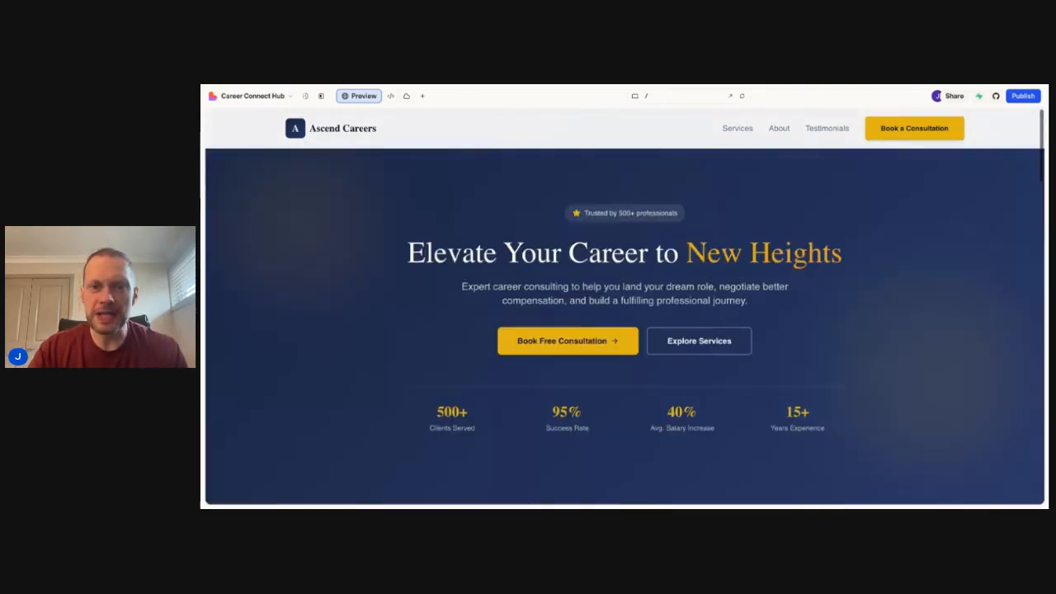
Step: Test the website's Services navigation link, then return to the hero section
click(738, 129)
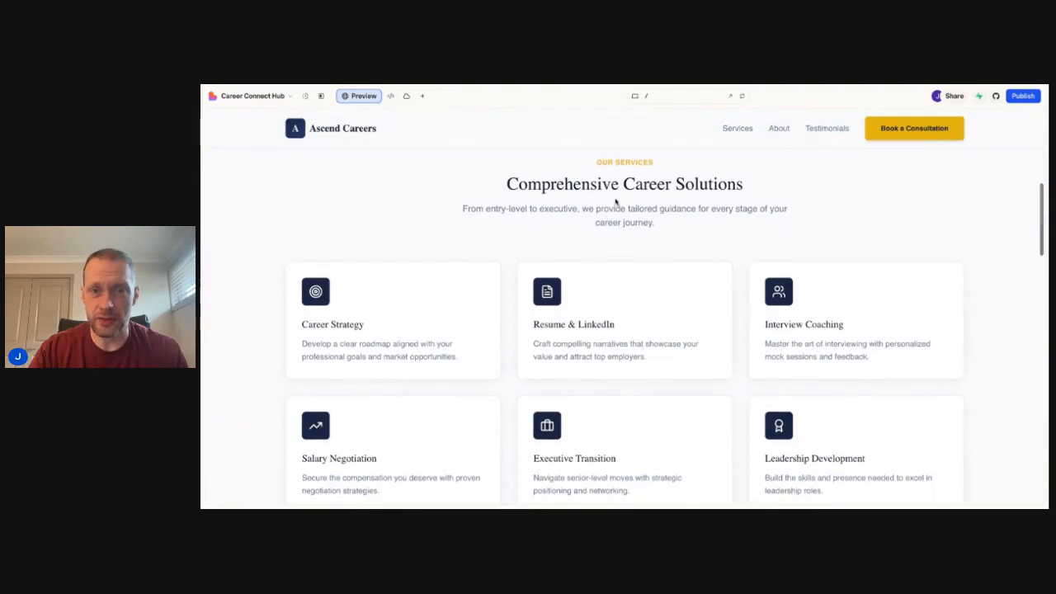
scroll(615, 202, up, 6)
scroll(615, 202, up, 1)
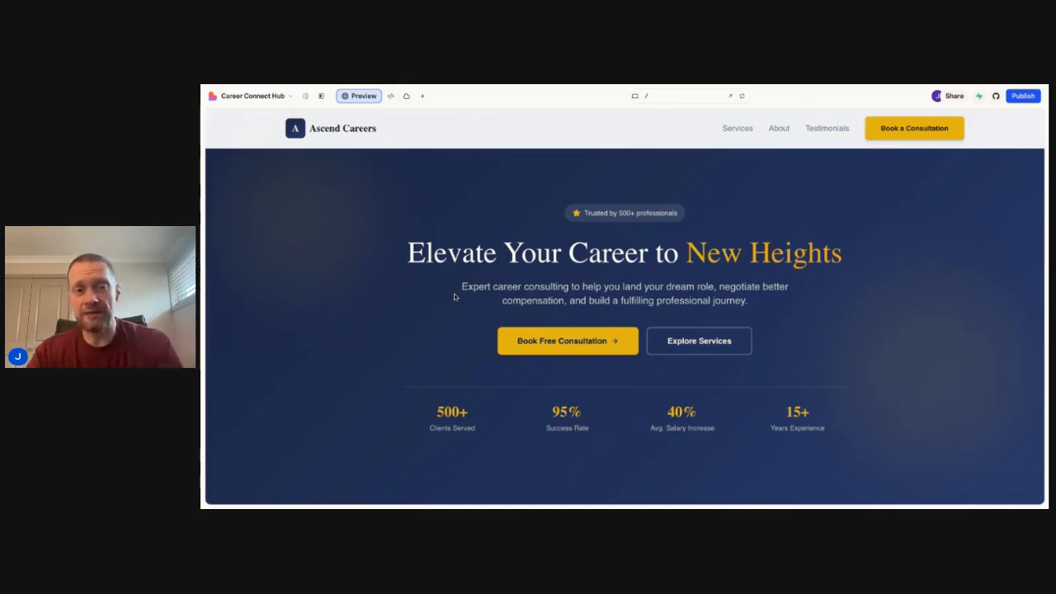
Step: Show the chat beside the preview again and review the website's hero and services sections
click(322, 97)
scroll(644, 282, down, 1)
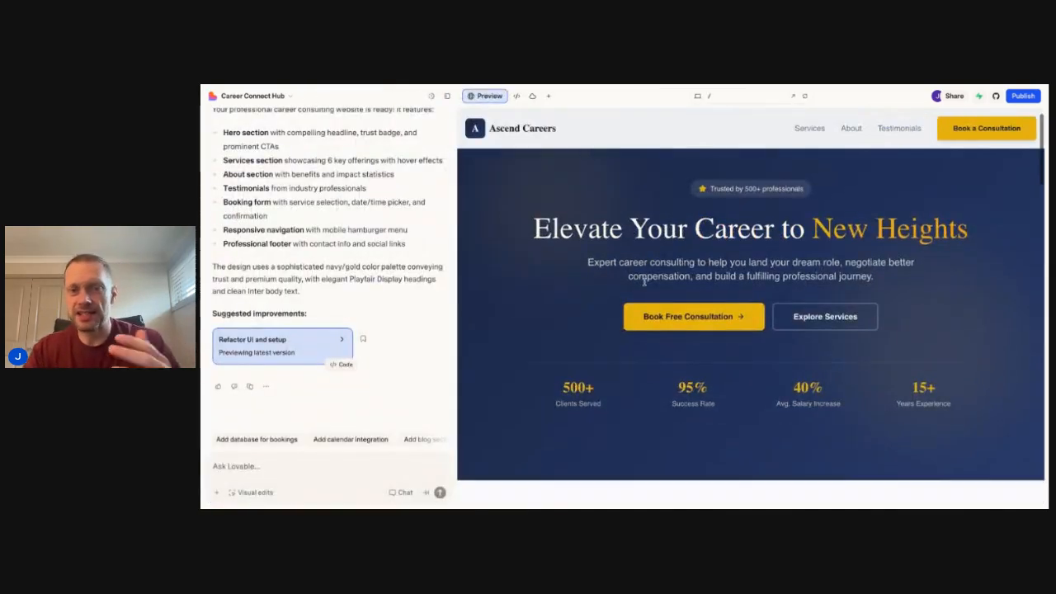
scroll(644, 281, up, 1)
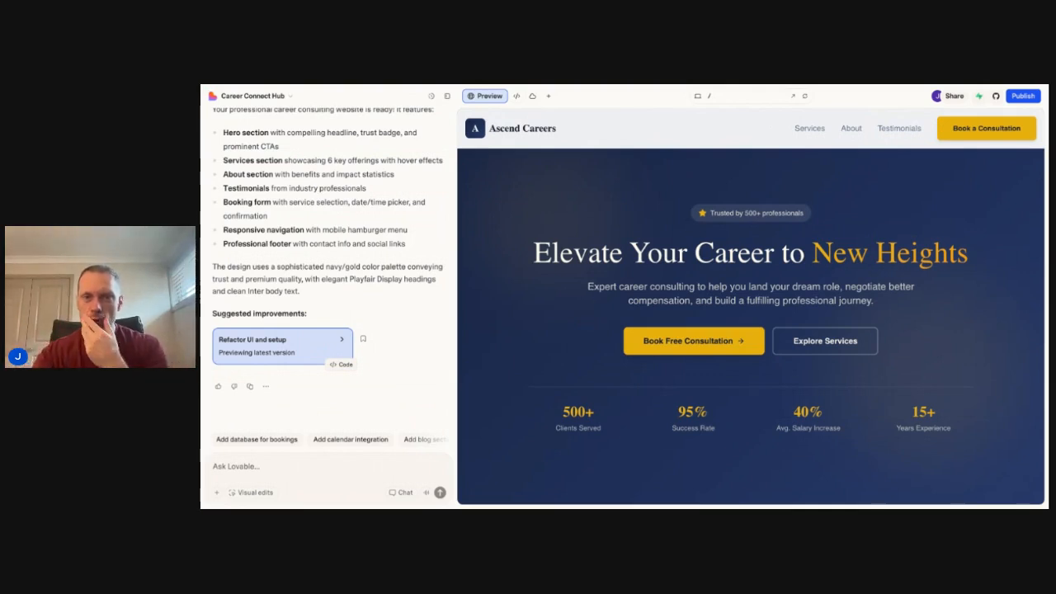
scroll(530, 333, down, 2)
scroll(531, 333, down, 4)
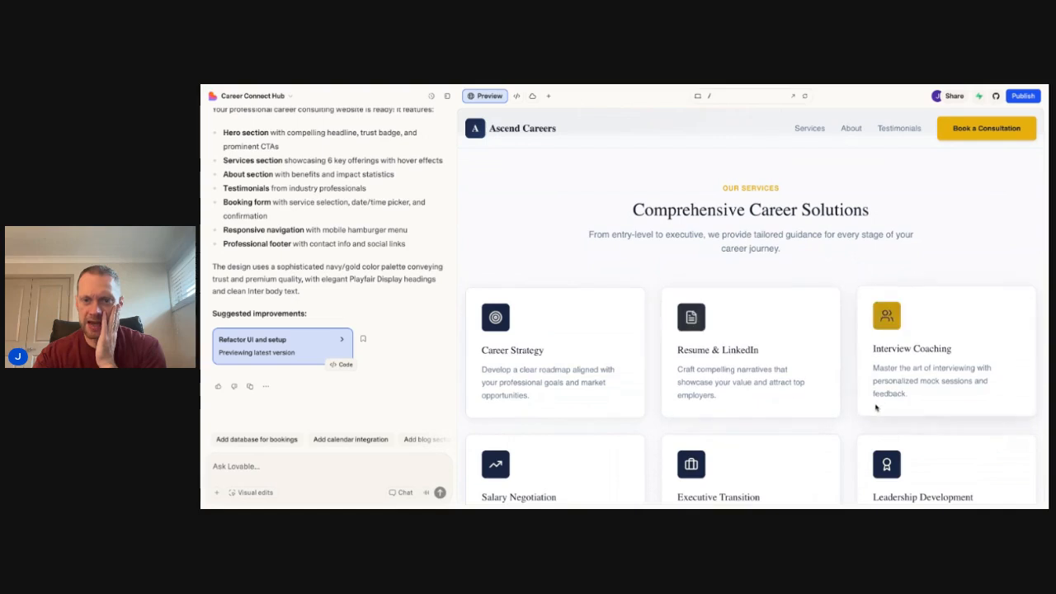
scroll(912, 429, down, 1)
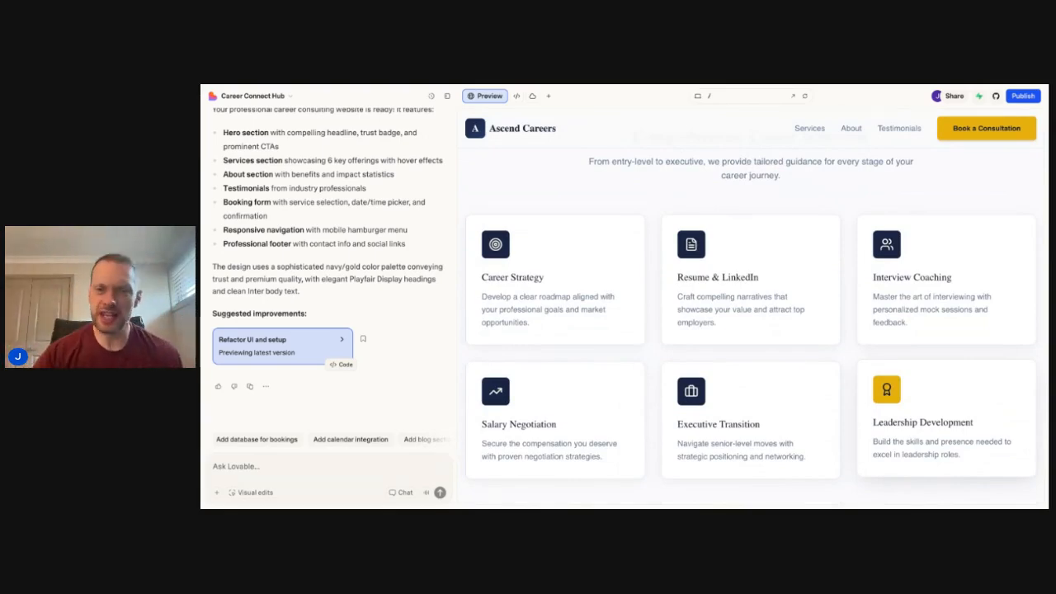
scroll(507, 235, up, 1)
scroll(507, 235, up, 5)
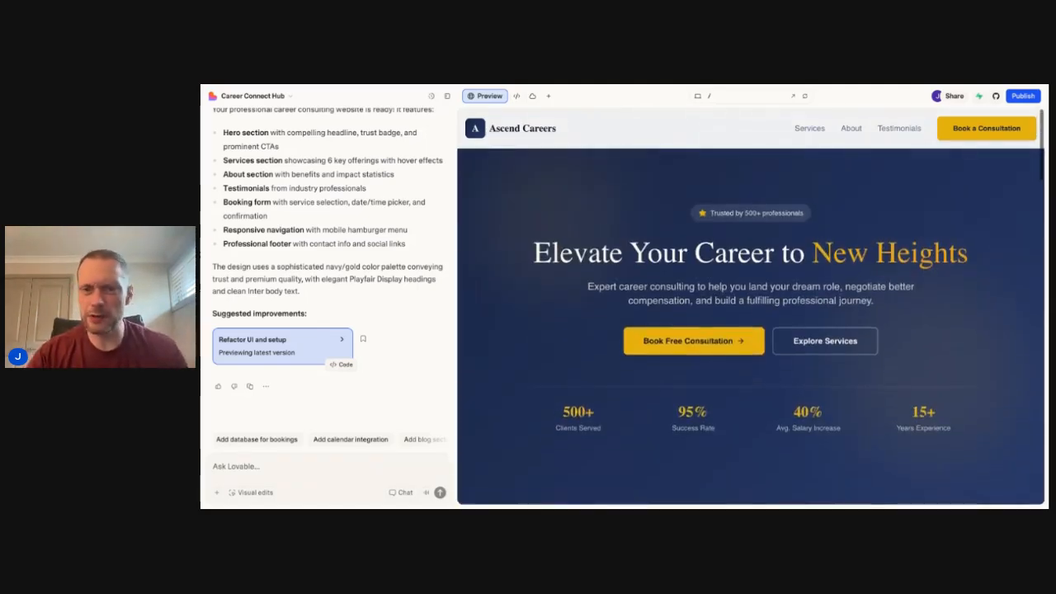
Step: Review the website down to the booking form and footer, then check the project's credit usage
scroll(528, 445, down, 8)
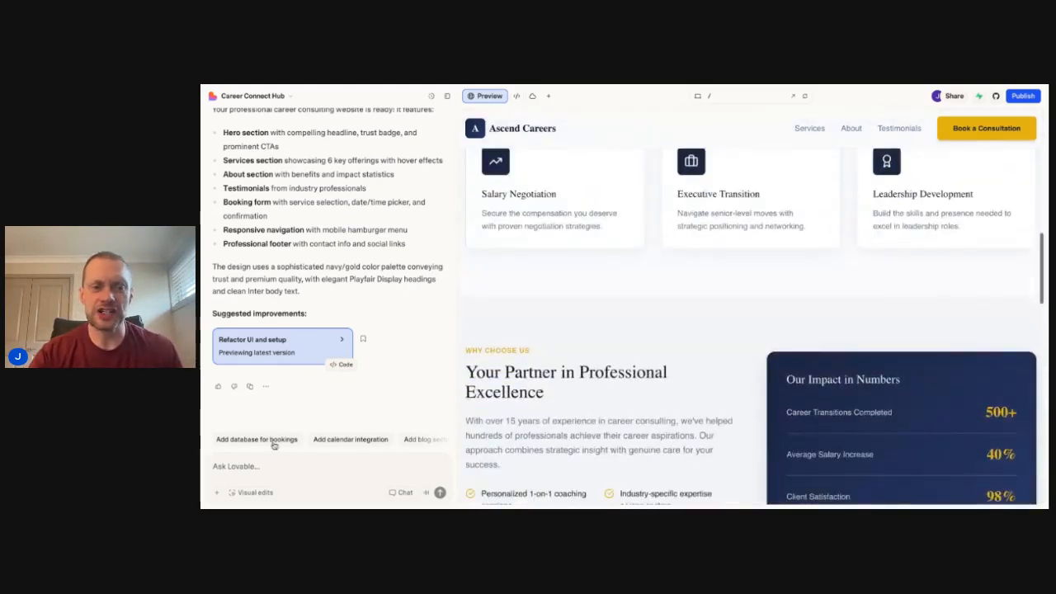
scroll(478, 359, down, 2)
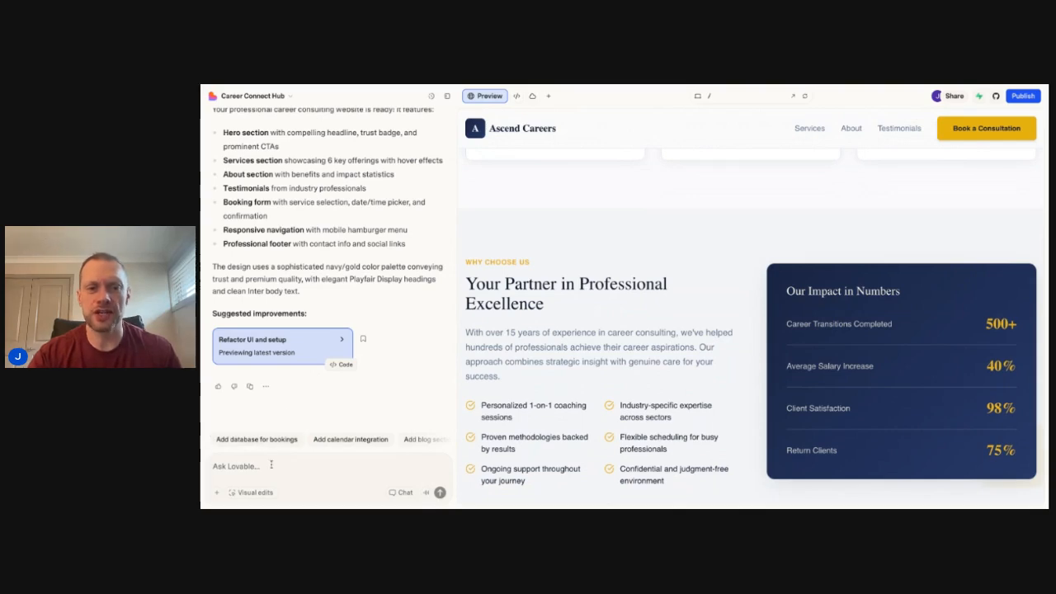
scroll(572, 372, down, 6)
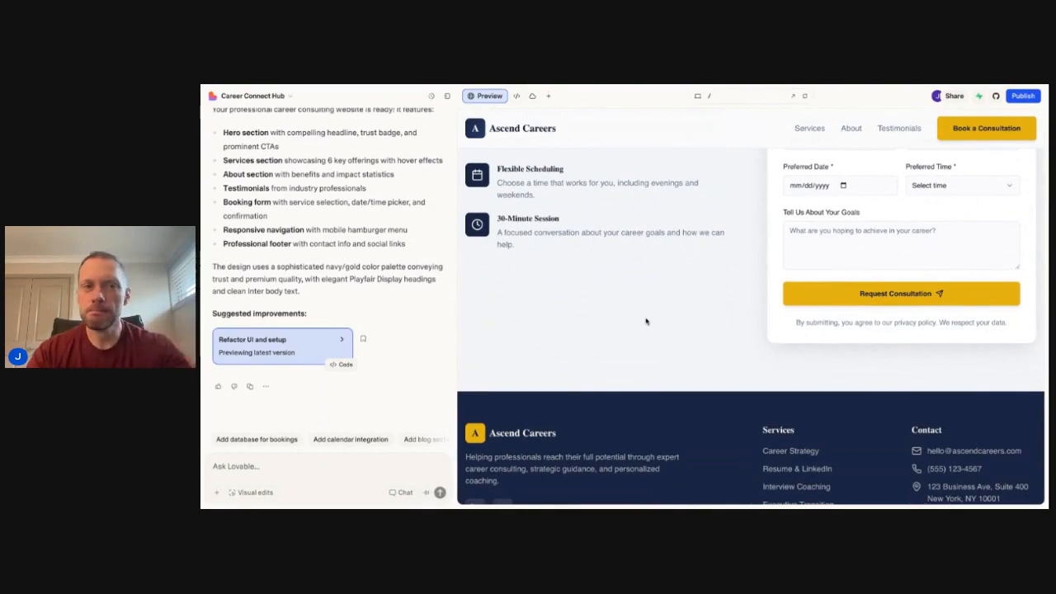
scroll(646, 322, up, 15)
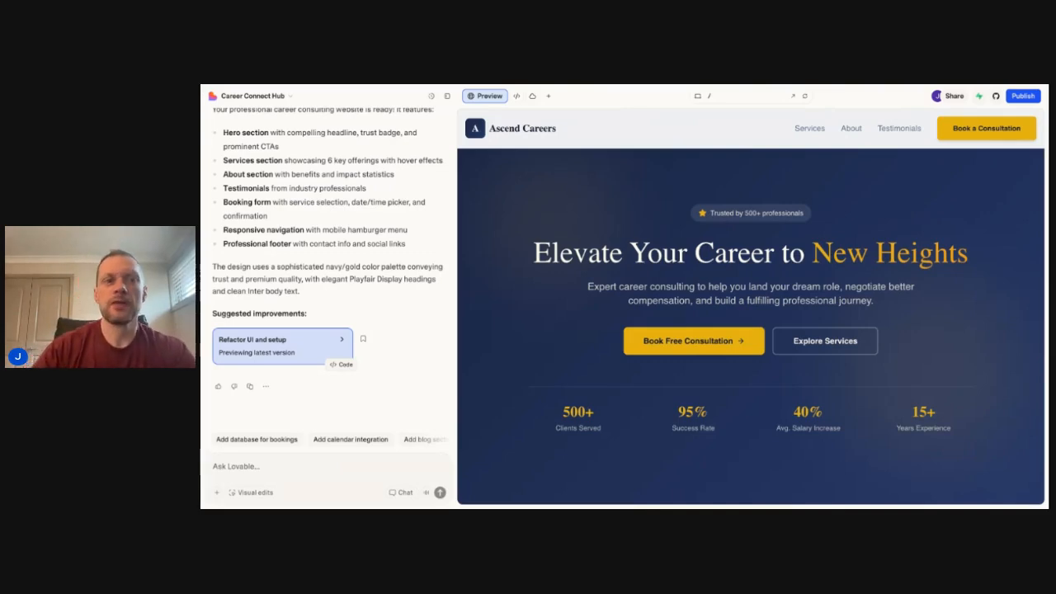
click(288, 97)
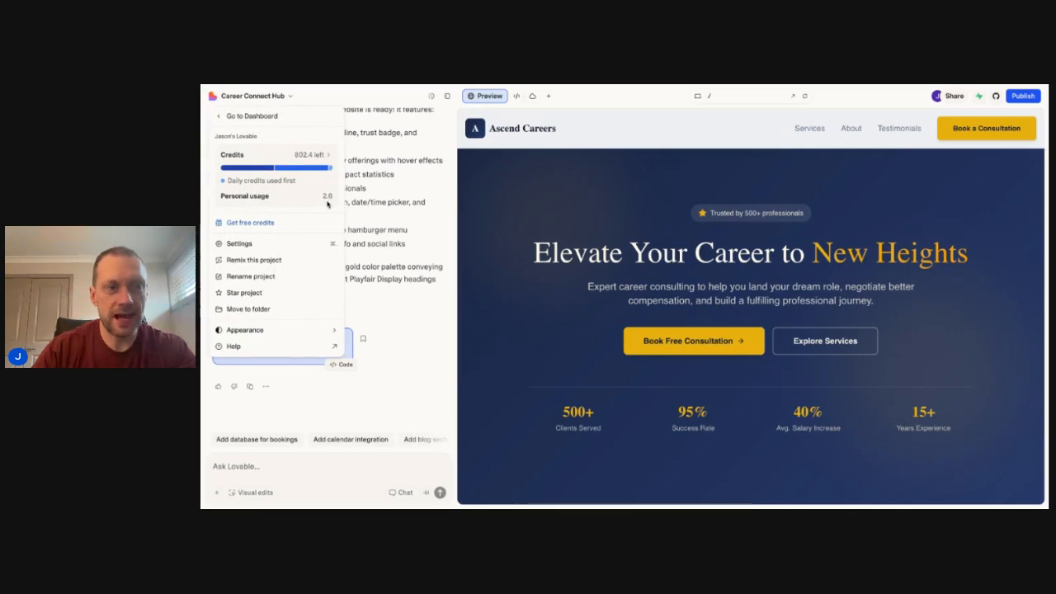
click(545, 185)
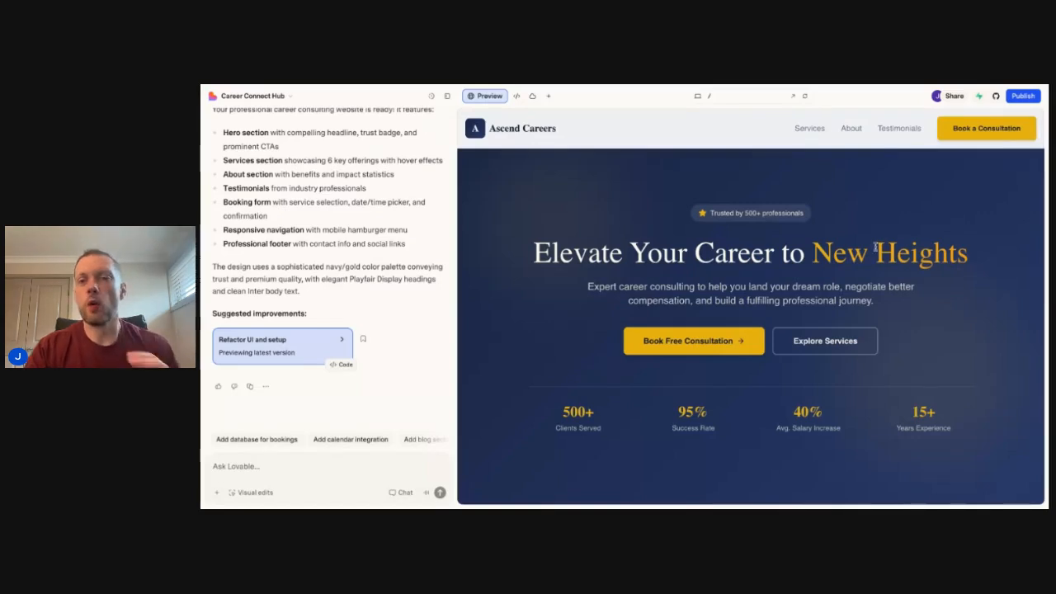
Step: Hide the chat and publish the website at an auto-generated URL that anyone can visit, then dismiss the publishing dialogs
click(447, 96)
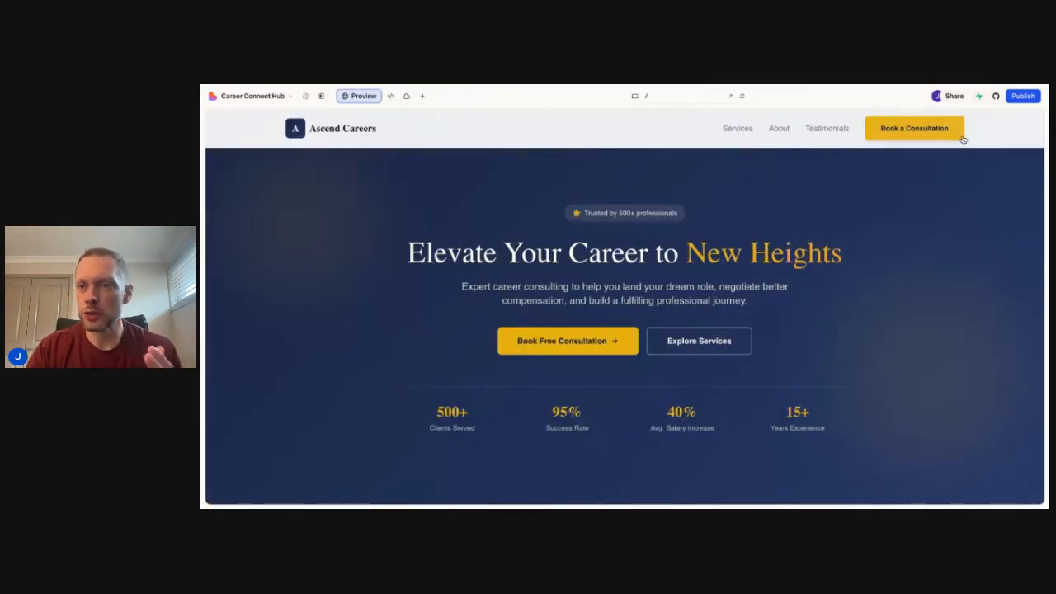
click(1023, 96)
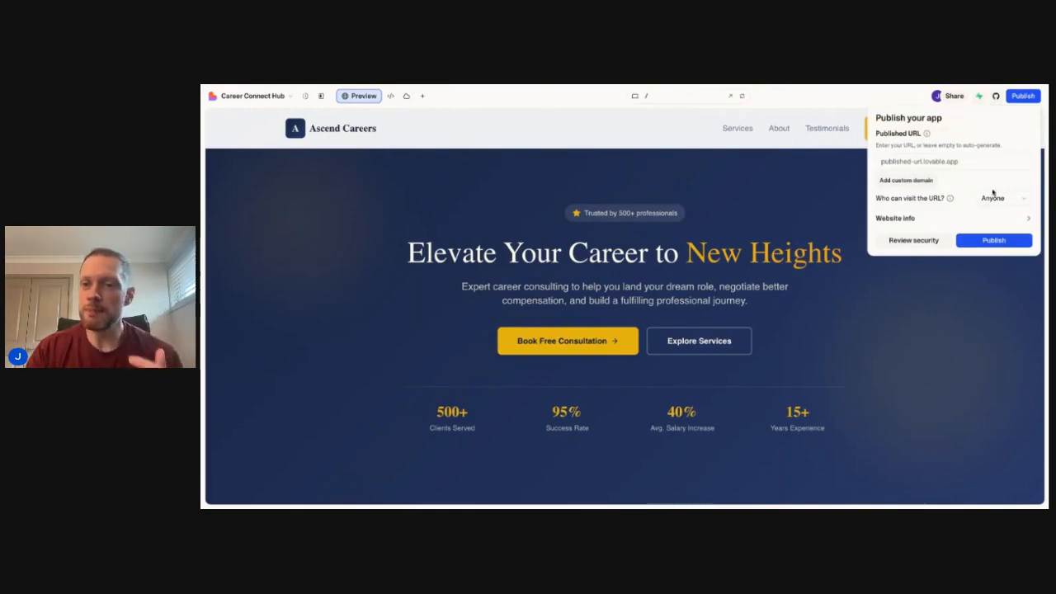
click(995, 241)
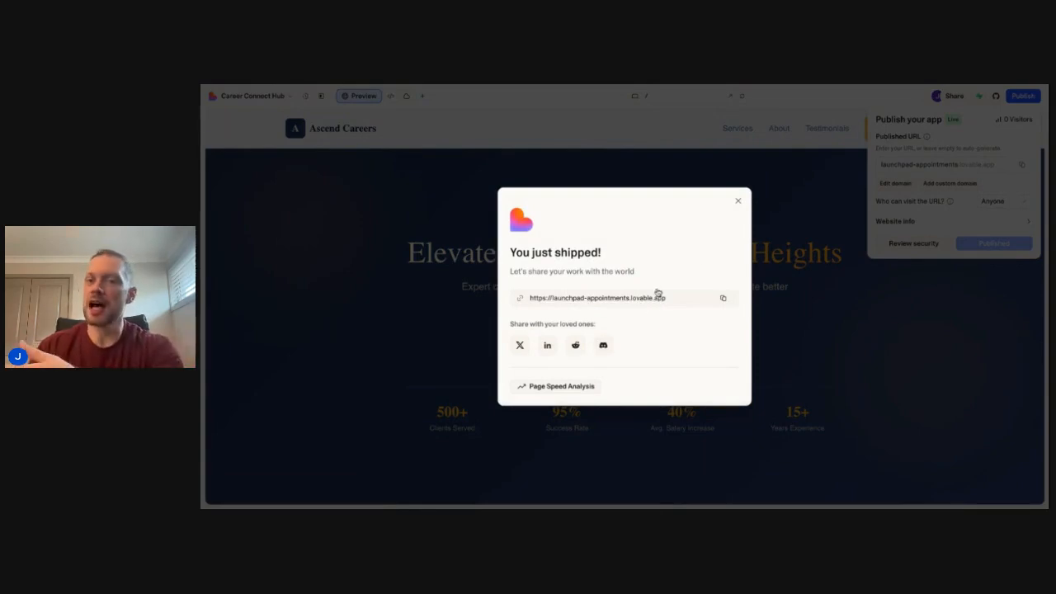
click(737, 203)
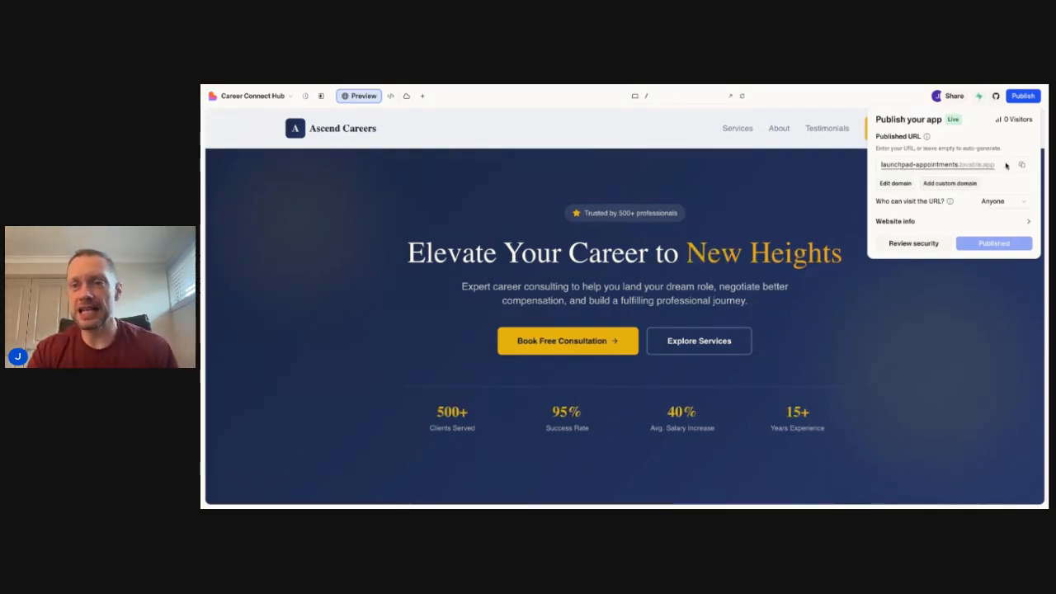
click(893, 302)
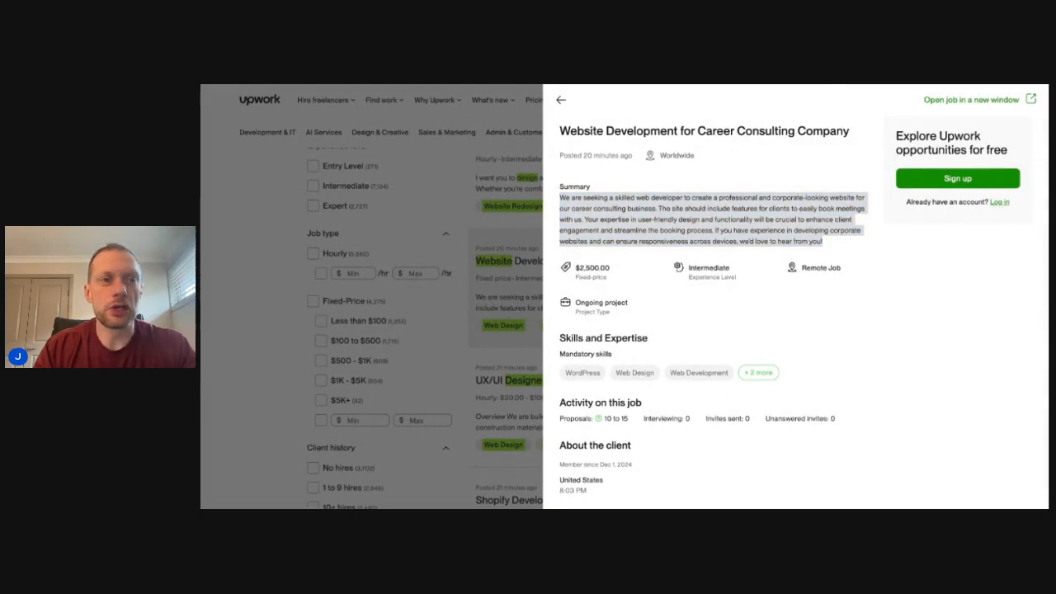
Step: Switch to ChatGPT and paste the career consulting job description from Upwork into a new prompt
key(ctrl+Tab)
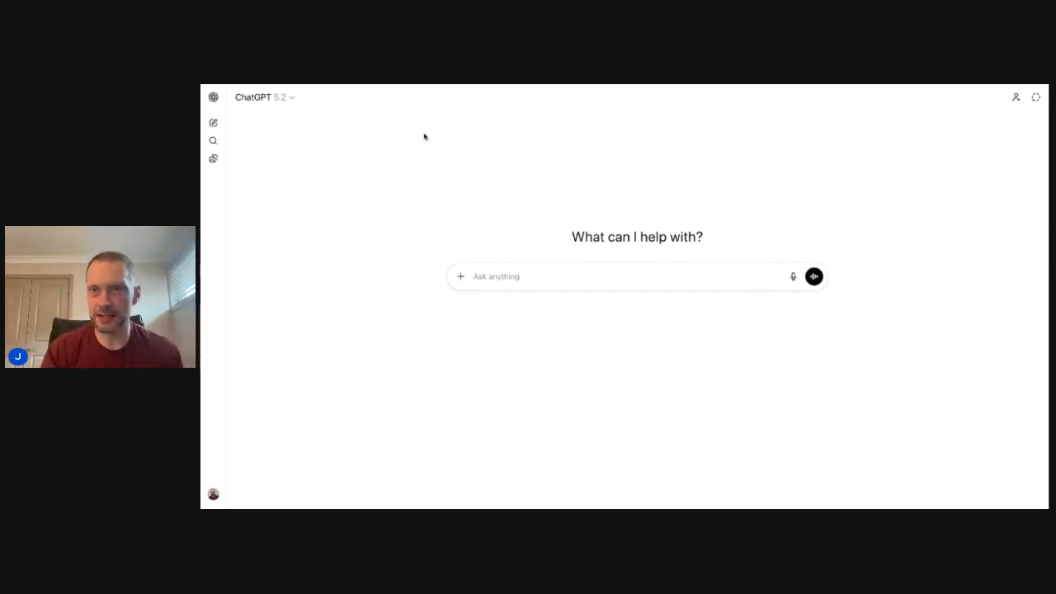
click(494, 278)
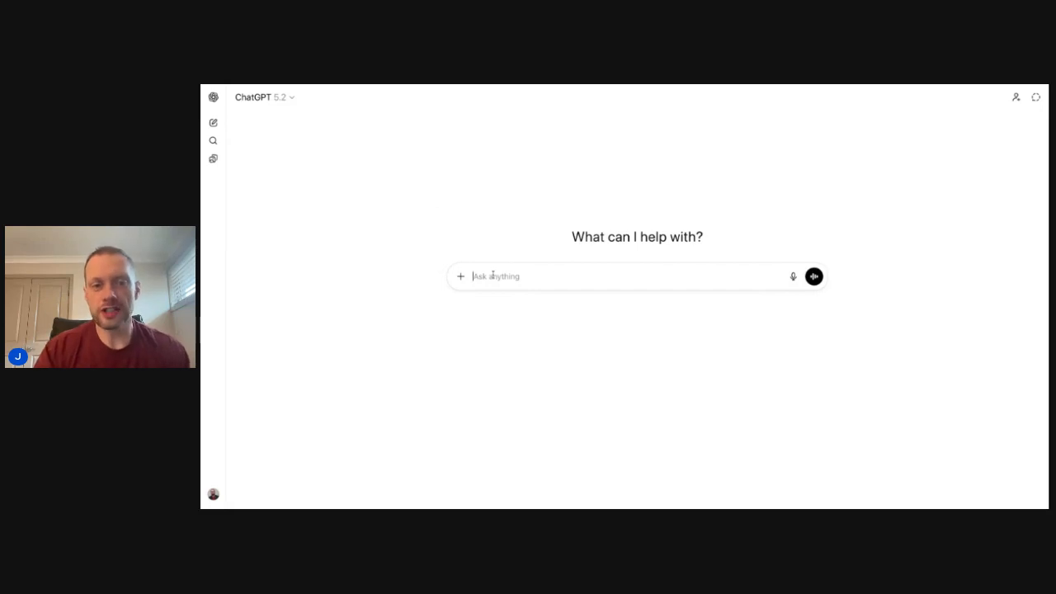
text(We are seeking a skilled web developer to create a professional and corporate-looking website for our career consulting business. The site should include features for clients to easily book meetings with us. Your expertise in user-friendly design and functionality will be crucial to enhance client engagement and streamline the booking process. If you have experience in developing corporate websites and can ensure responsiveness across devices, we'd love to hear from you!)
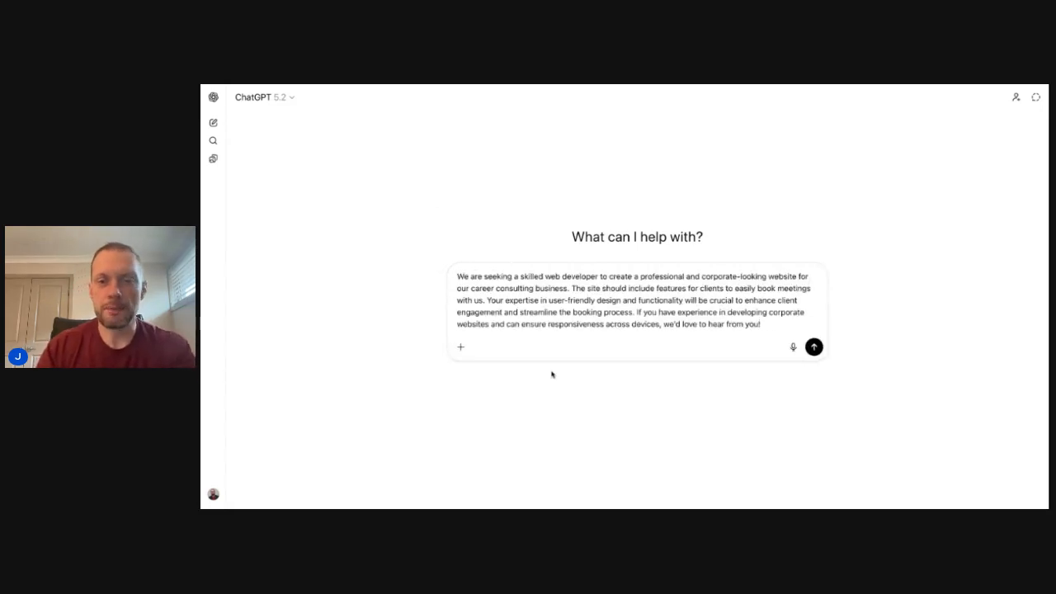
Step: Above the pasted description, begin the prompt with "I need an upwork proposal put together based on the following project."
click(458, 277)
key(shift+Return)
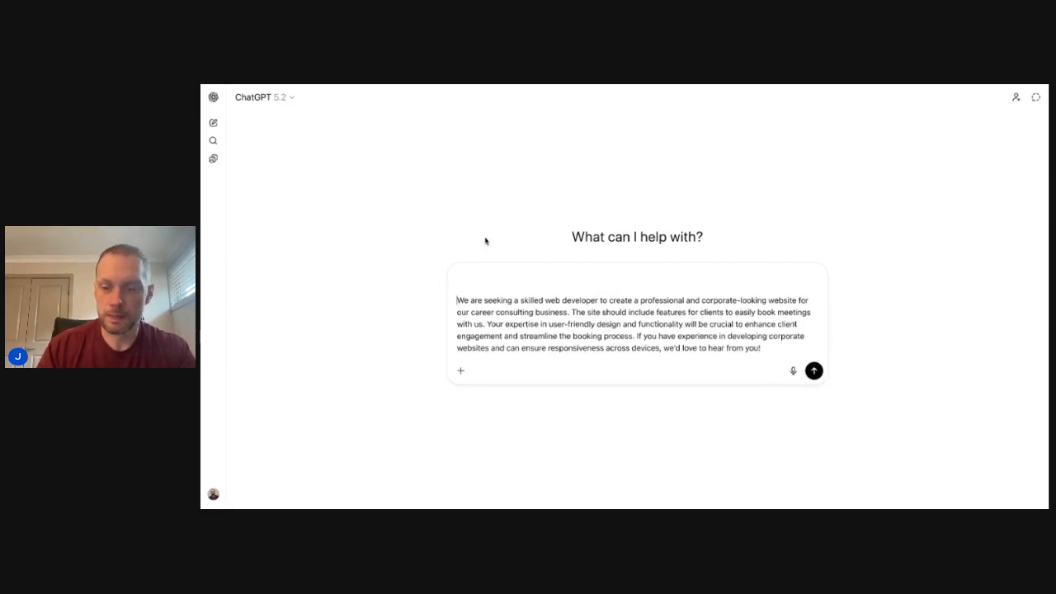
key(Up)
text(I need an upwork proposal)
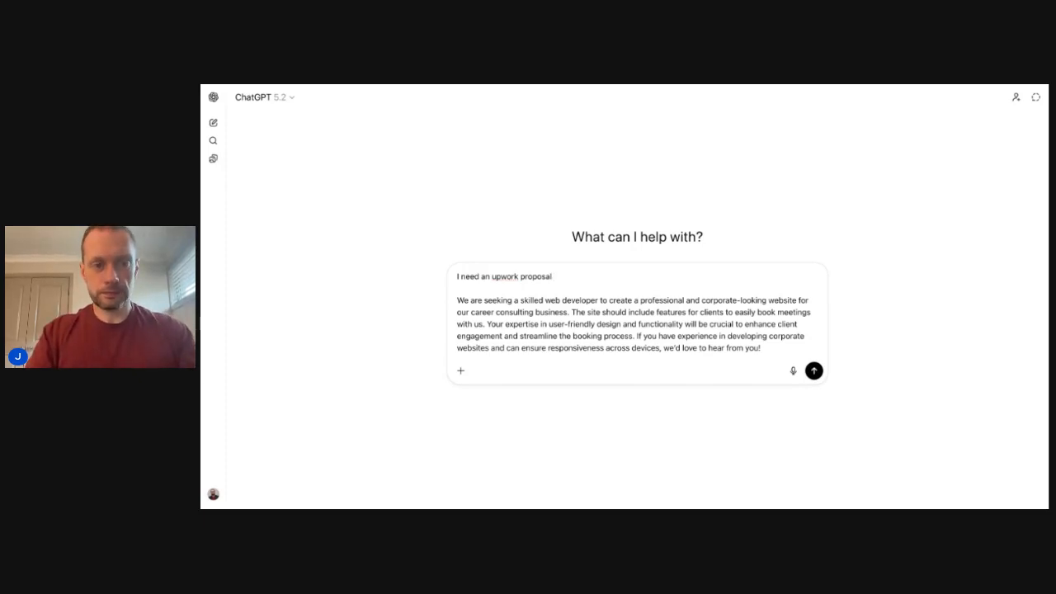
text(put together)
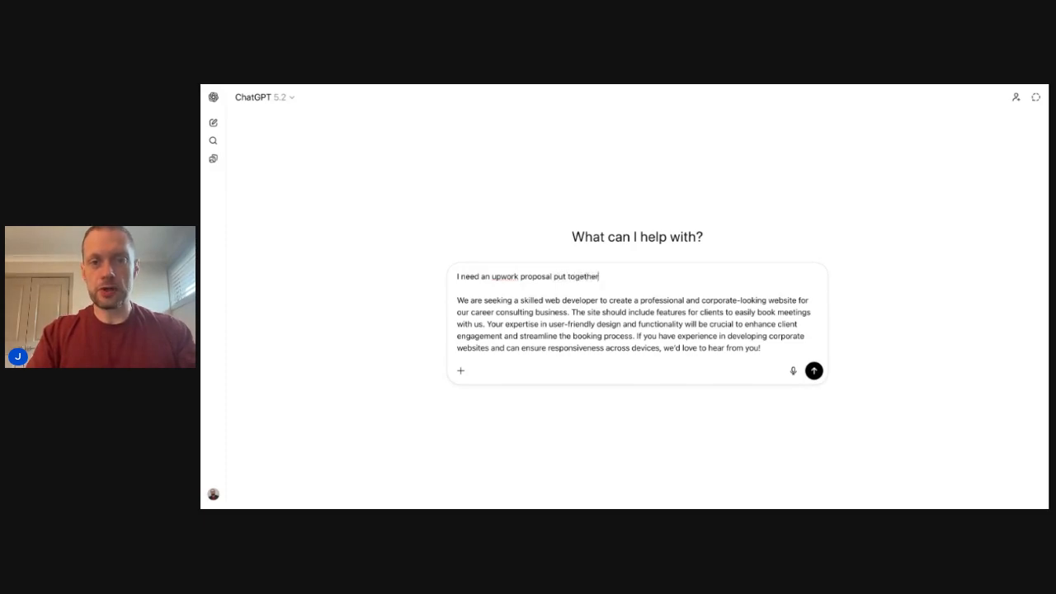
text( based o)
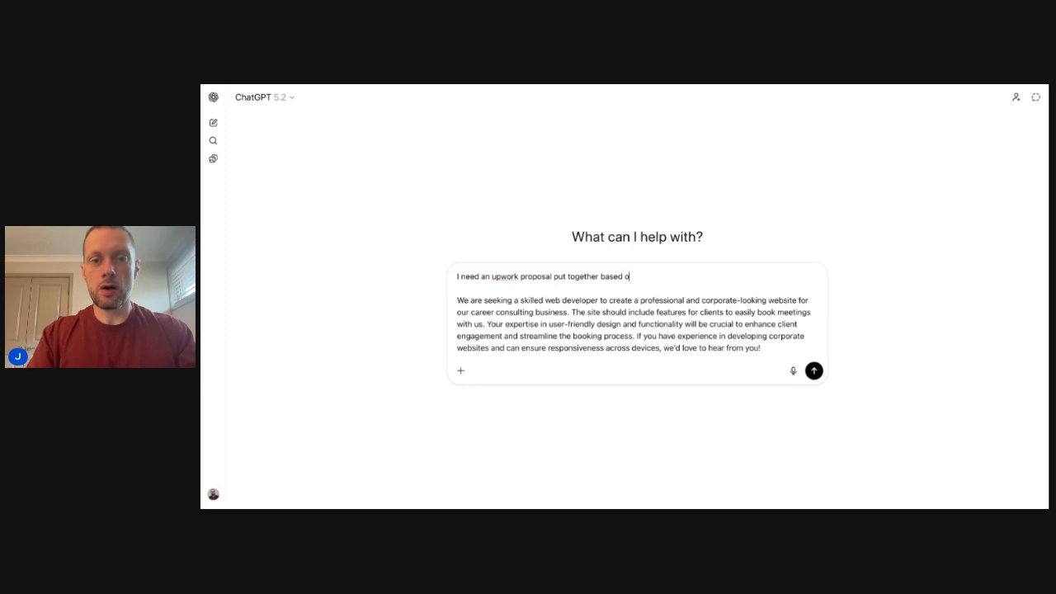
text(n the fol)
text(ng project. I a)
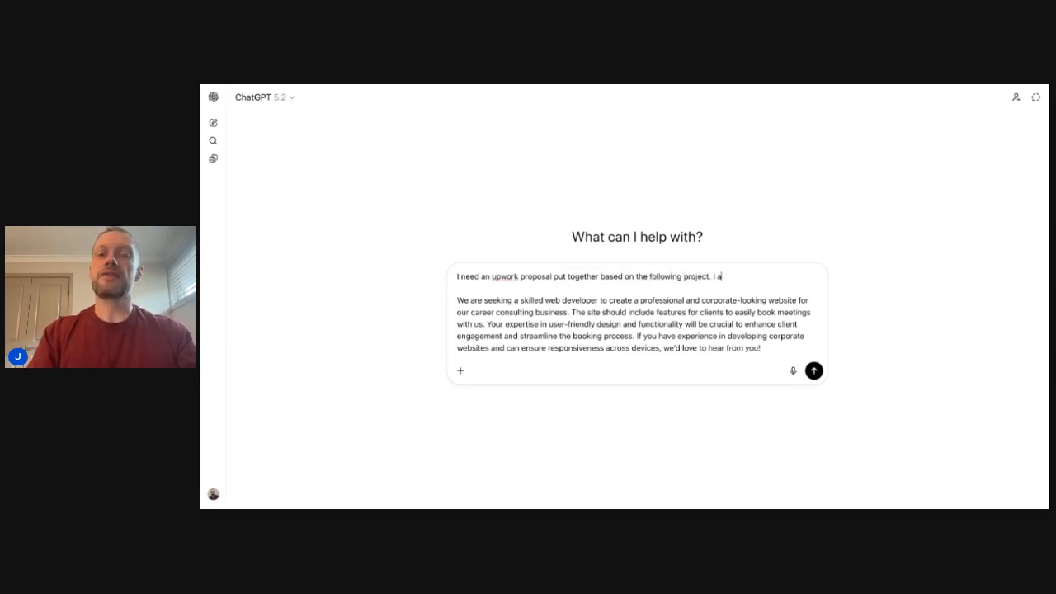
Step: Continue the prompt with "I have already built a demo site for them and want to showcase that to them"
key(BackSpace)
text(have alre)
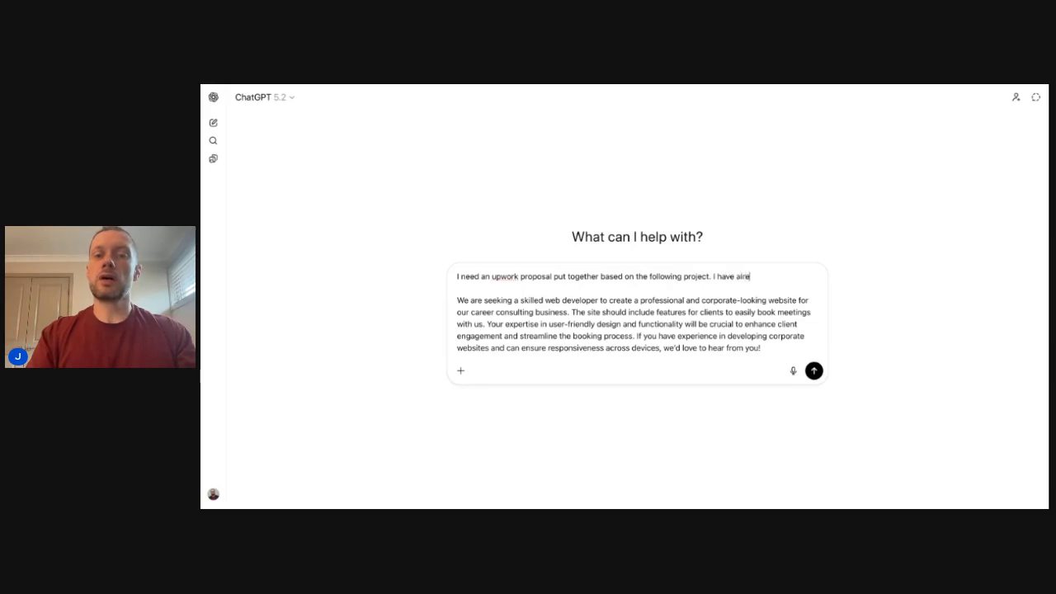
text(ady built a demo)
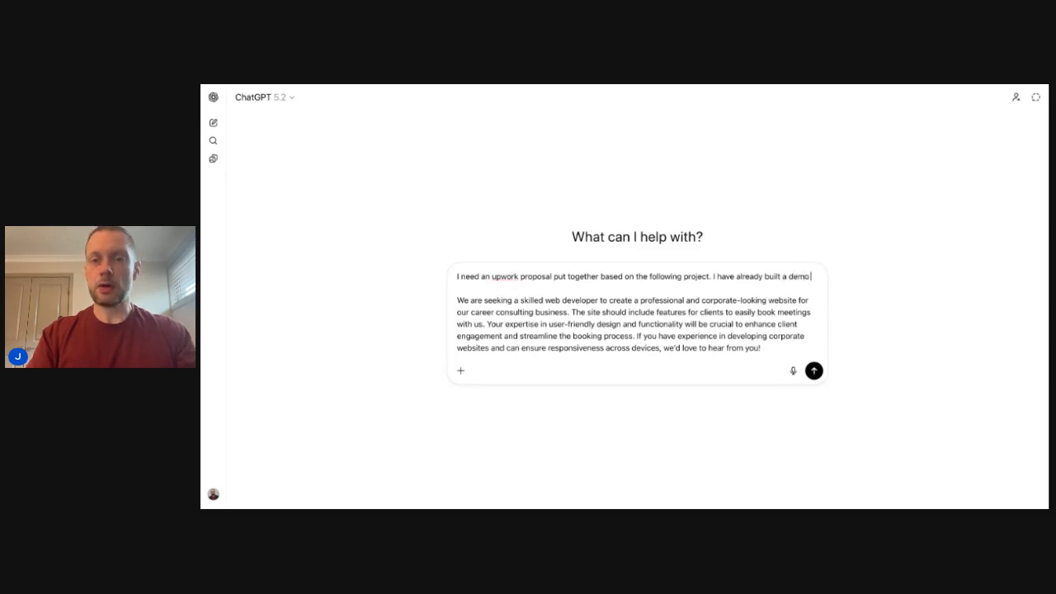
text( site for them)
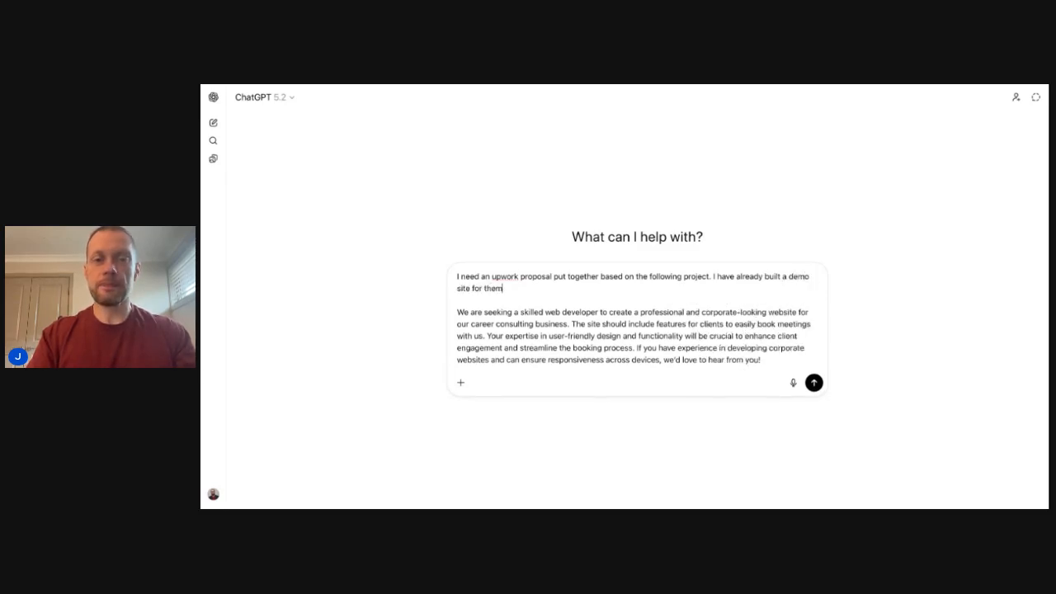
text( and want to)
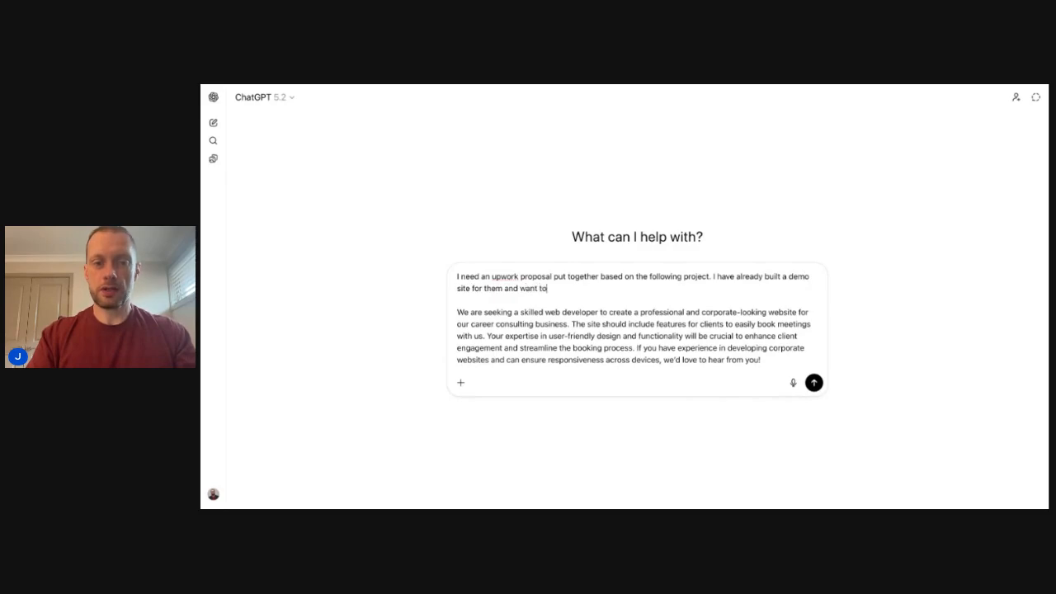
text( show the)
key(BackSpace)
key(BackSpace)
key(BackSpace)
text(case)
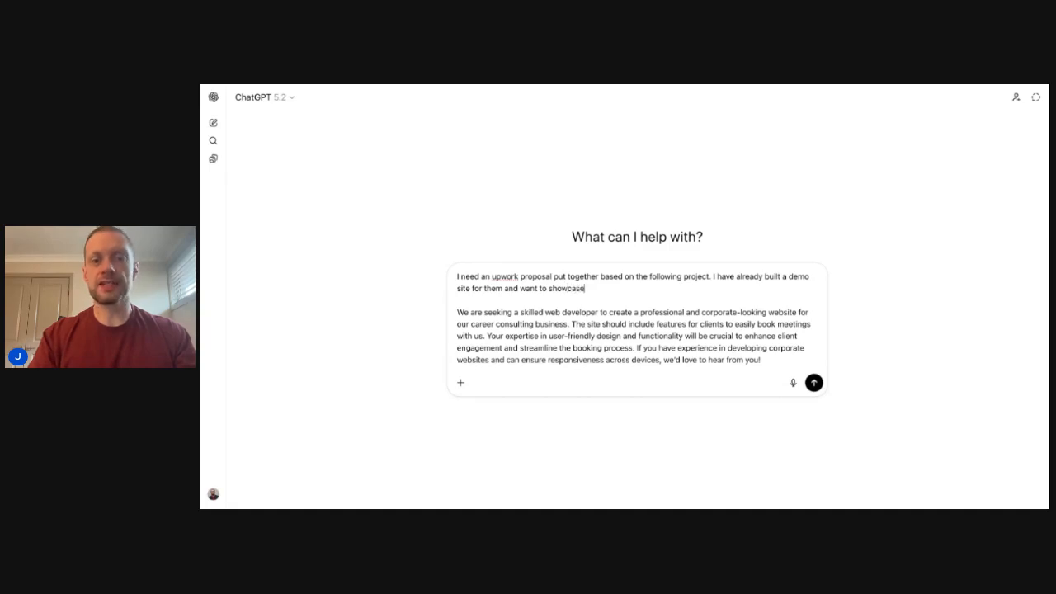
text( that to them as a)
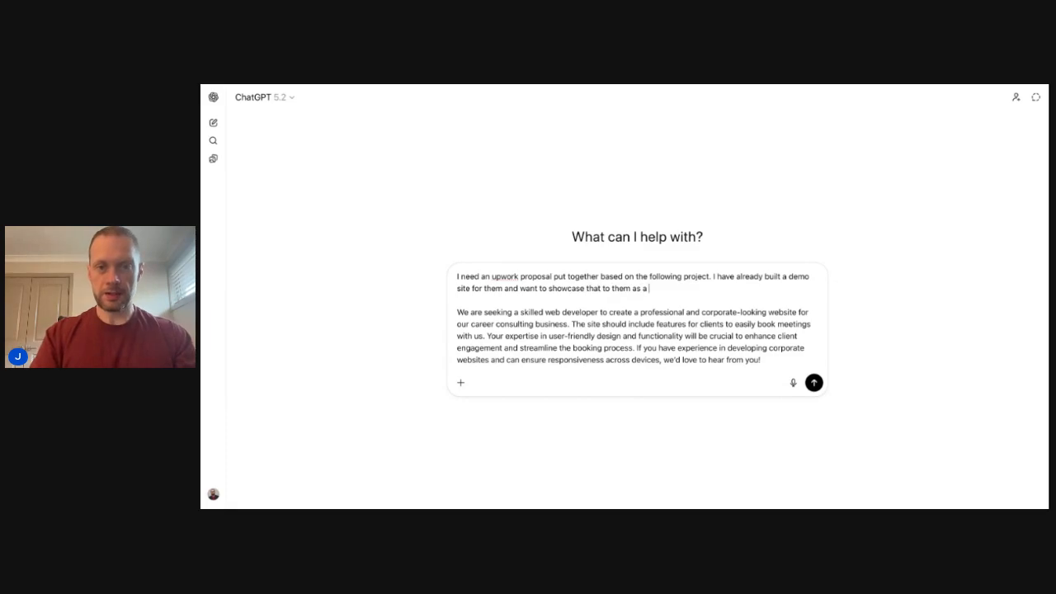
key(BackSpace)
key(BackSpace)
key(BackSpace)
key(BackSpace)
key(BackSpace)
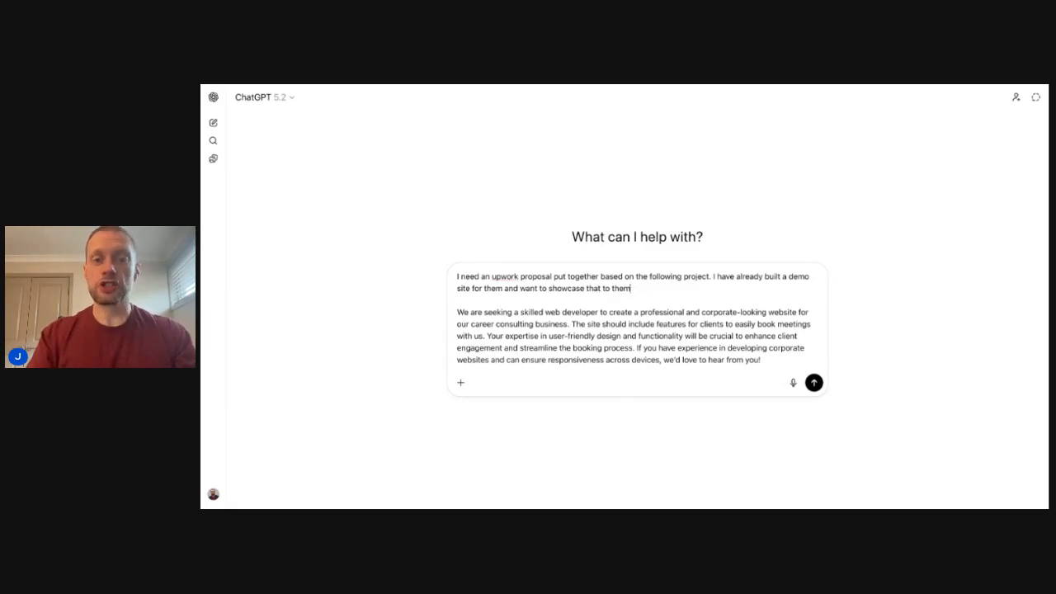
Step: Complete the sentence with ", so have a spot in the proposal where I can put the link to the demo site."
text(, s)
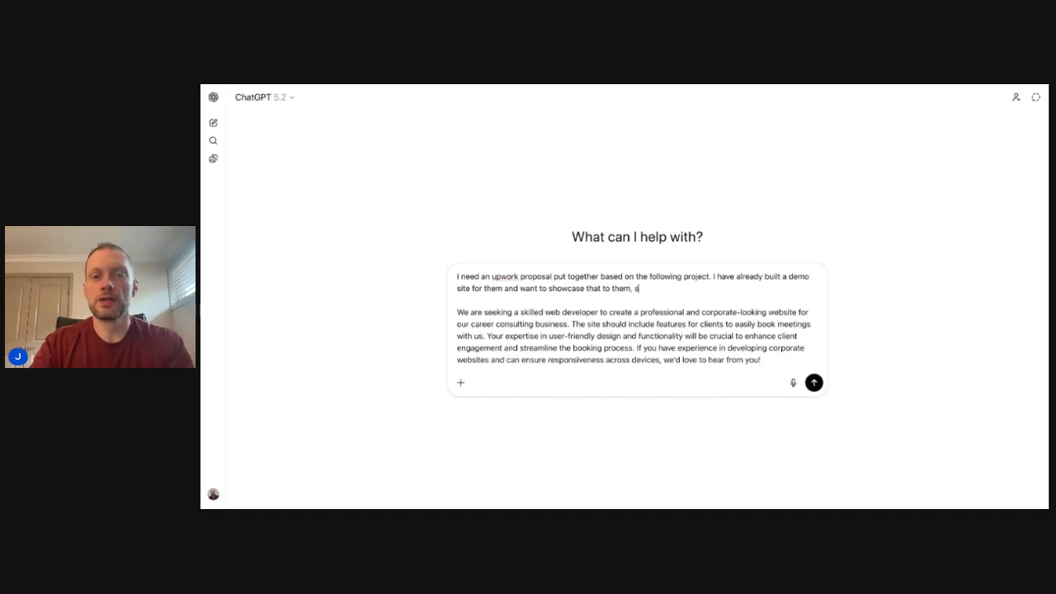
text(o have aspo)
text(spot in the pro)
text(posal wher)
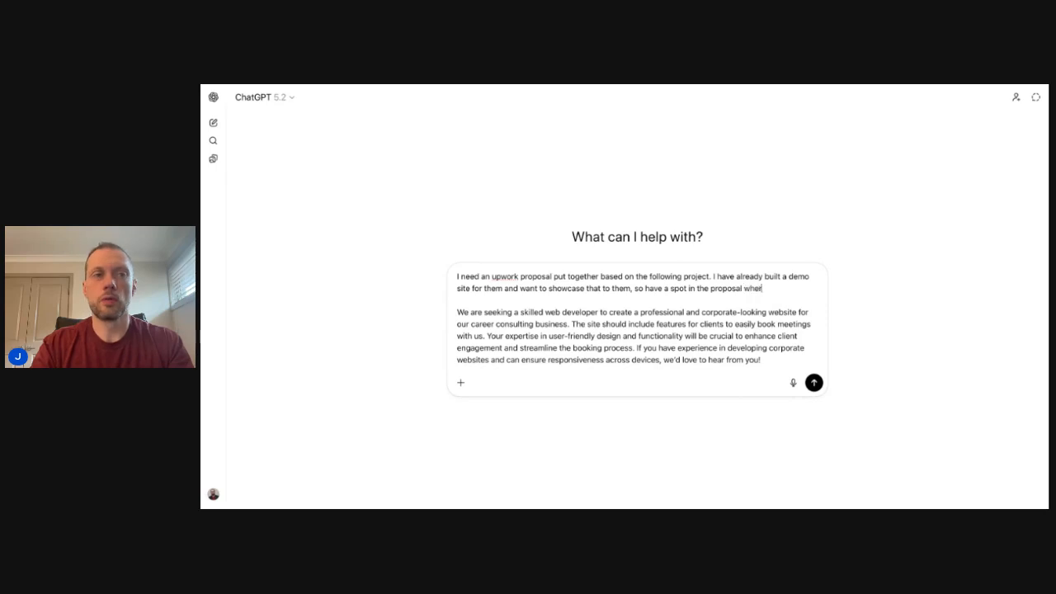
text(e I can put the link to the demo site.)
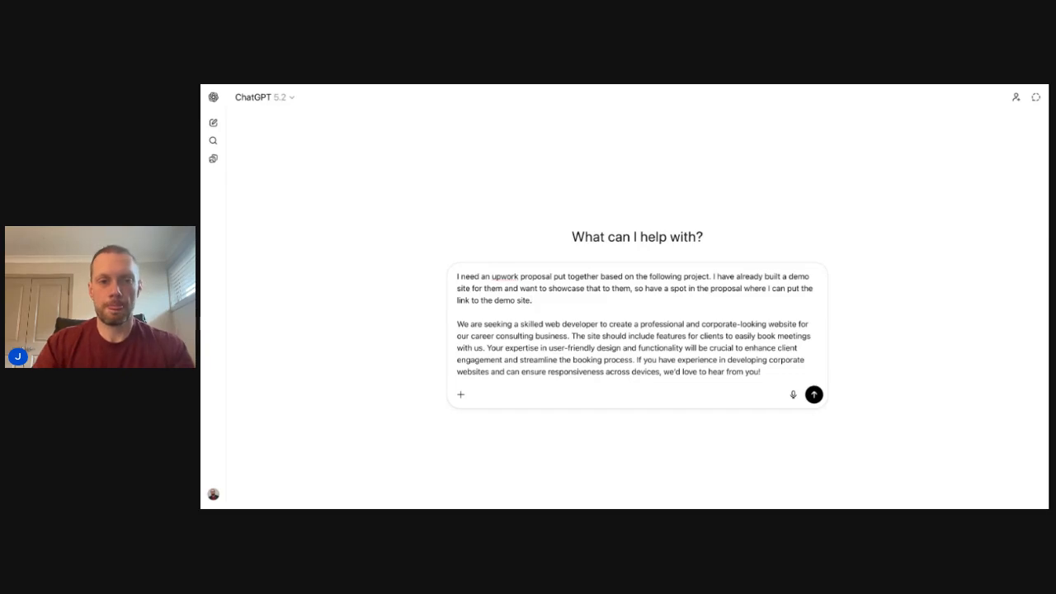
Step: Add the label "Project:" on its own line between the instructions and the job description
key(shift+Return)
key(shift+Return)
text(Project:)
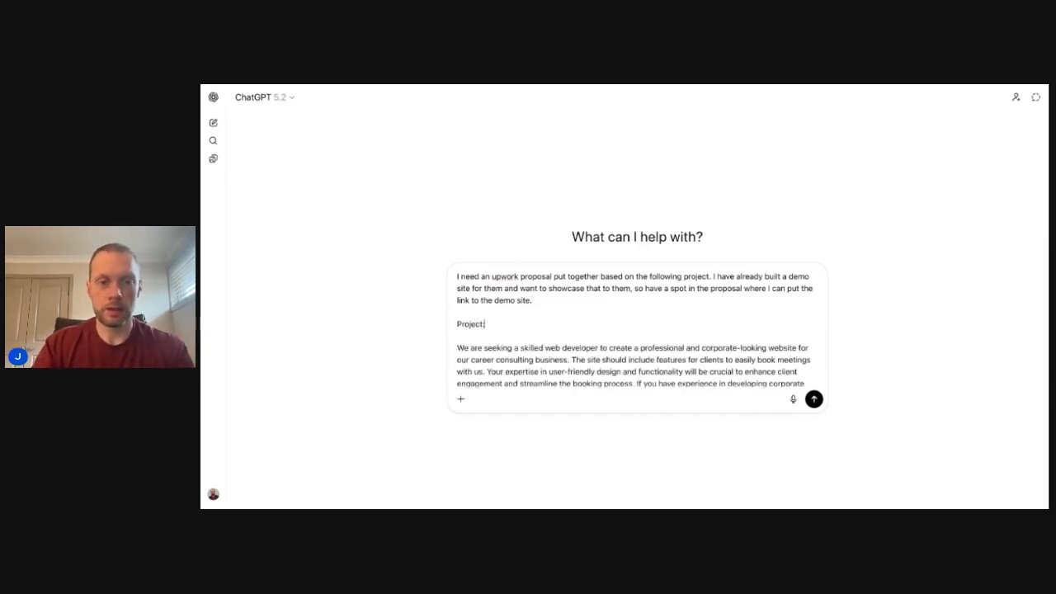
Step: Send the prompt to ChatGPT and bring the generated Upwork proposal into view
click(814, 400)
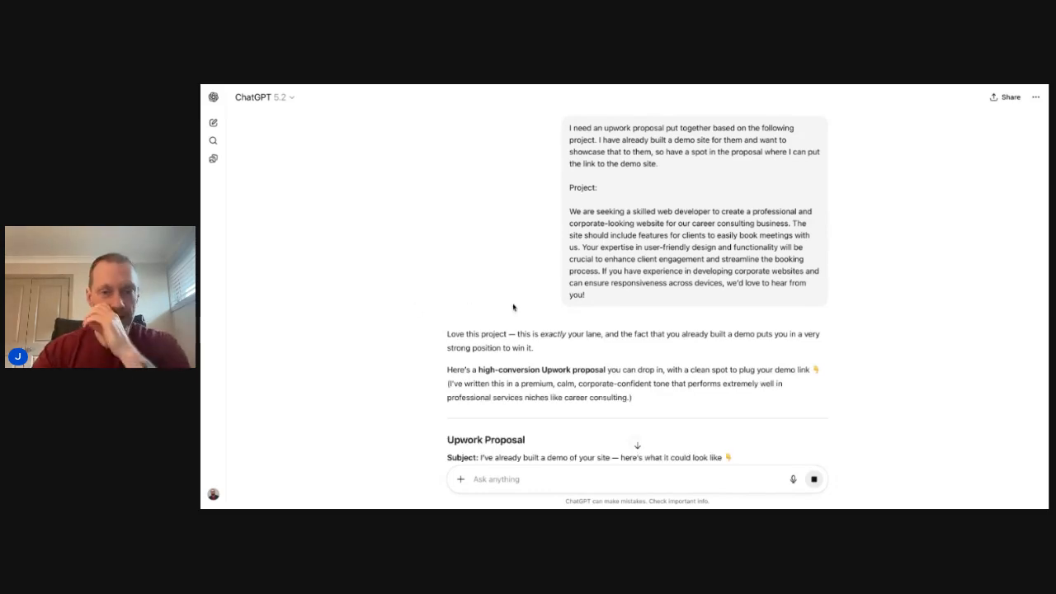
scroll(638, 296, down, 1)
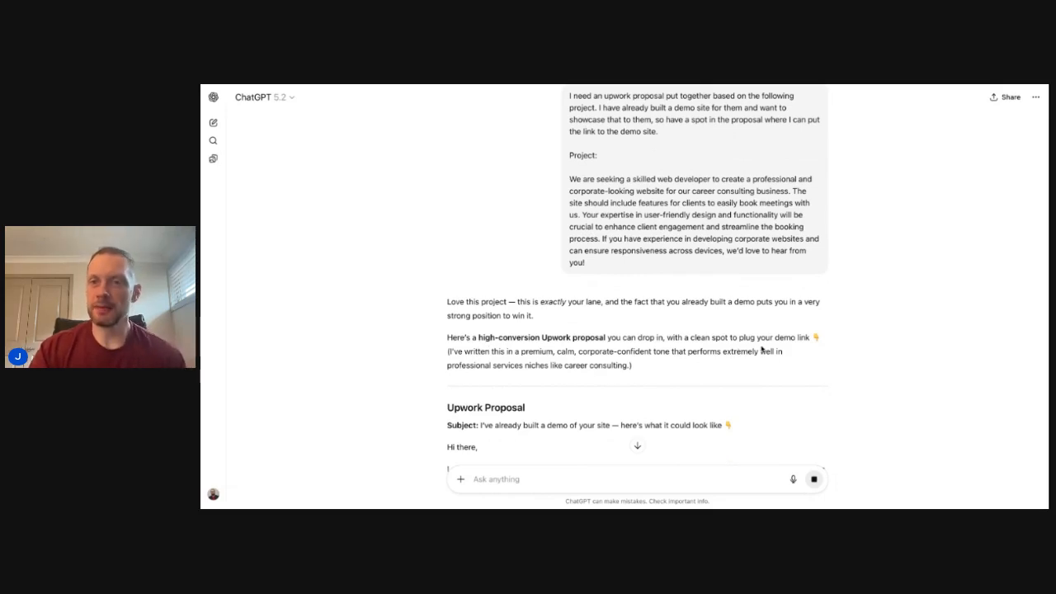
scroll(399, 330, down, 5)
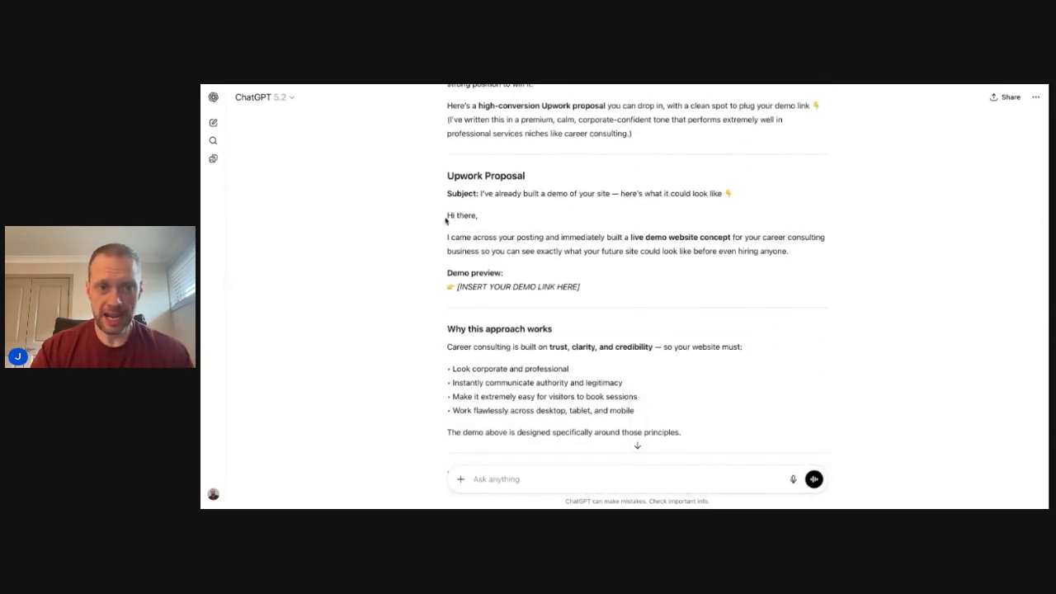
drag(445, 220, 693, 410)
scroll(693, 410, down, 2)
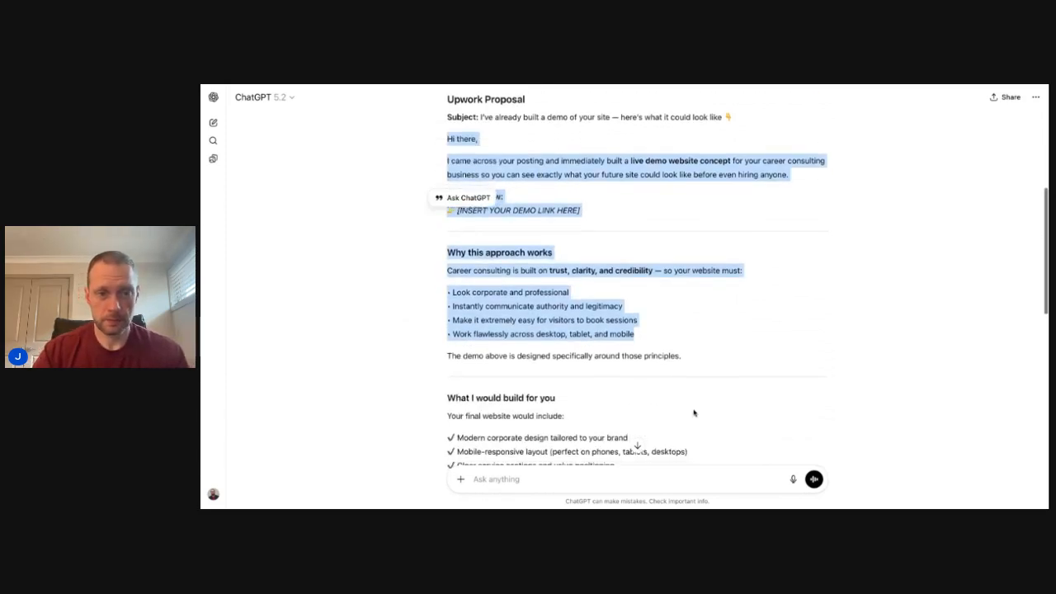
click(408, 302)
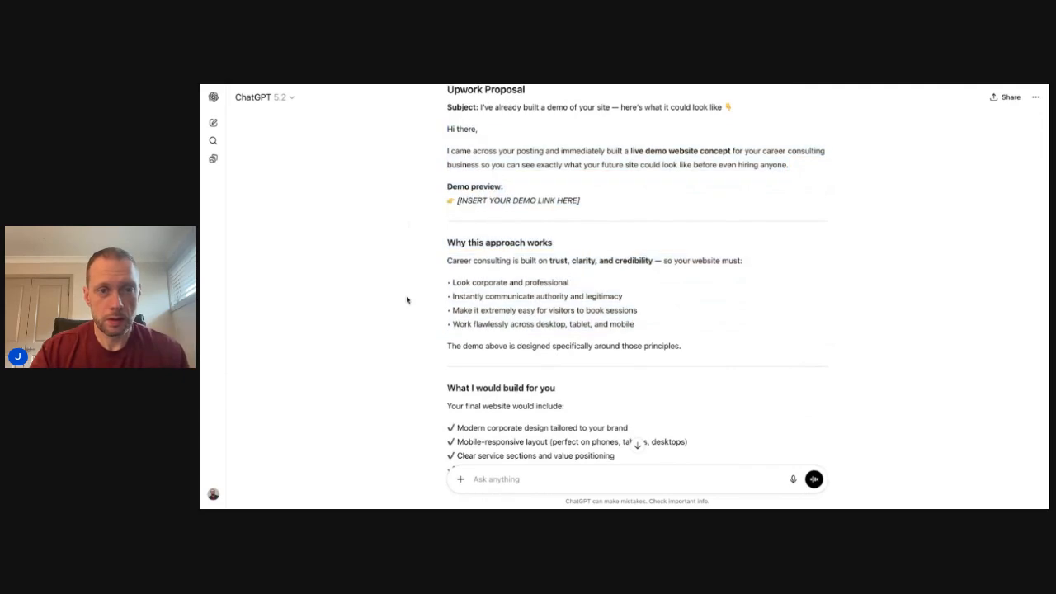
Step: Select the main proposal's body text, from the opening paragraph through the sign-off
drag(446, 130, 663, 472)
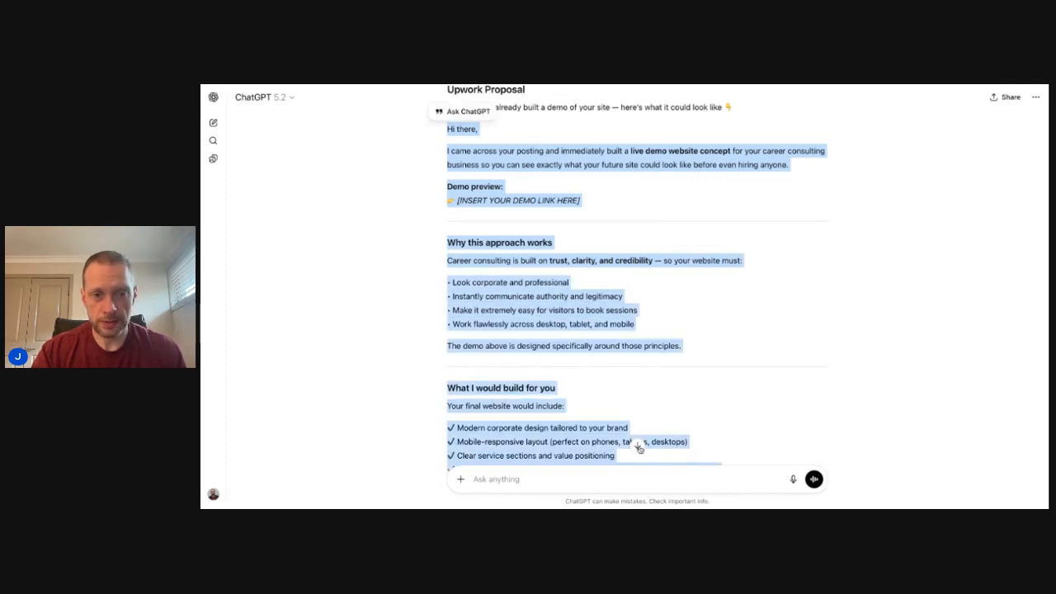
scroll(694, 378, down, 3)
scroll(694, 378, down, 4)
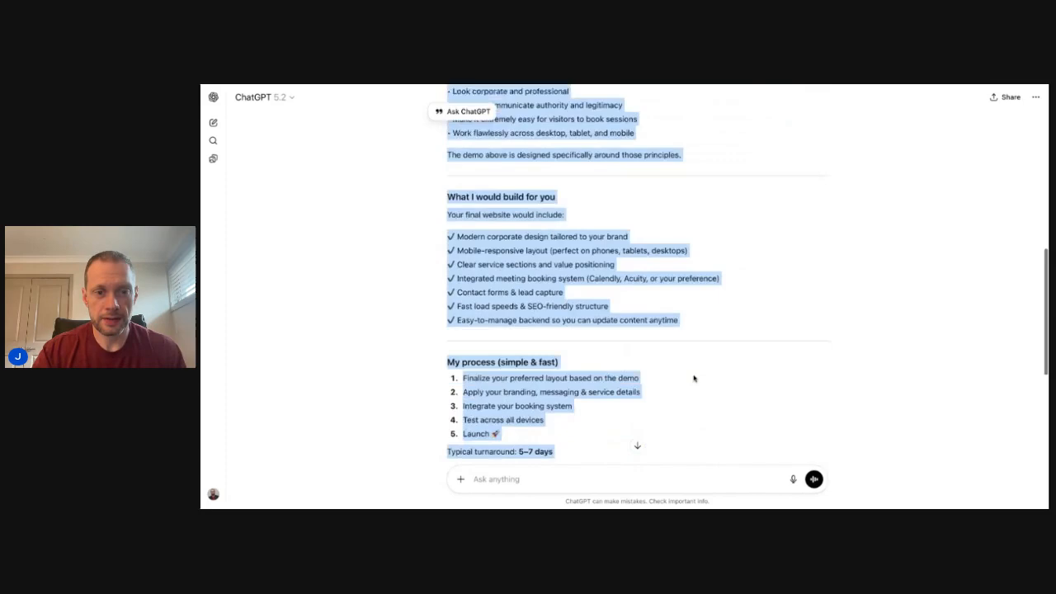
scroll(540, 390, up, 1)
drag(533, 390, 415, 165)
scroll(380, 168, up, 2)
scroll(382, 172, up, 3)
scroll(382, 172, up, 1)
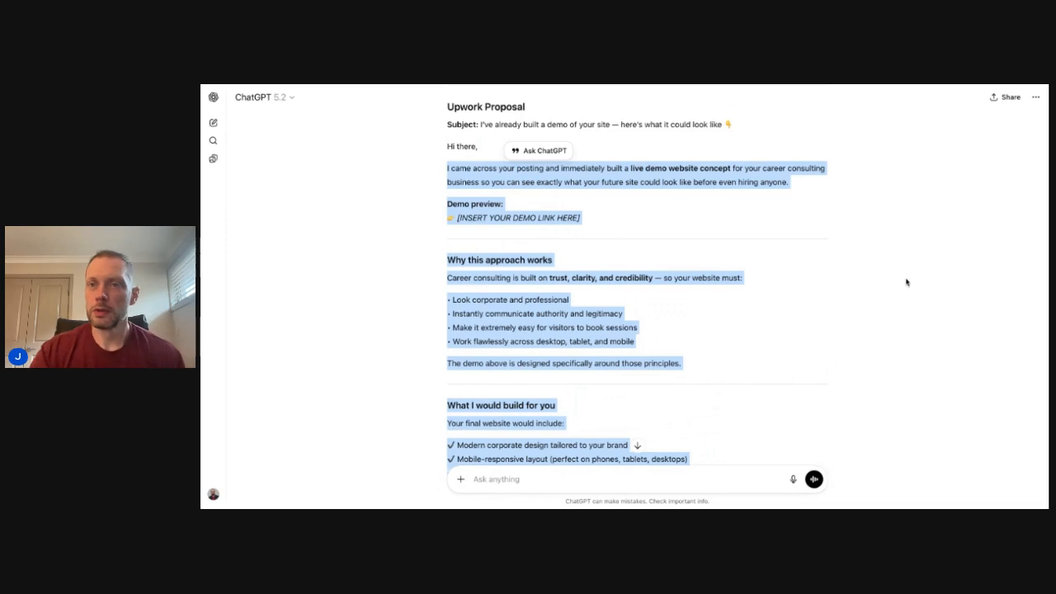
Step: Review the main proposal's list of website features, its process section and its closing lines
scroll(908, 283, down, 3)
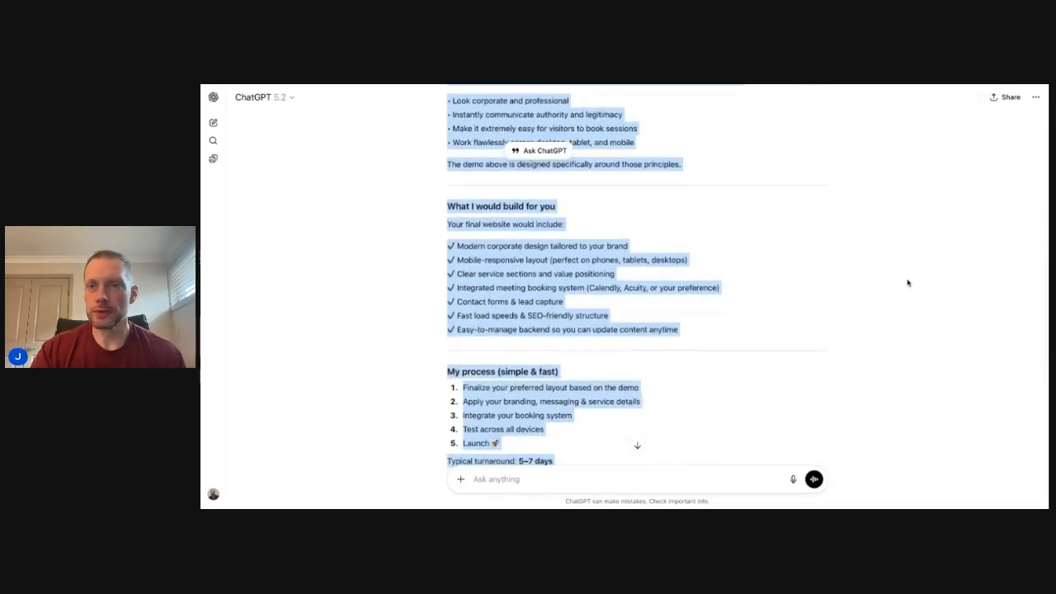
scroll(637, 276, down, 1)
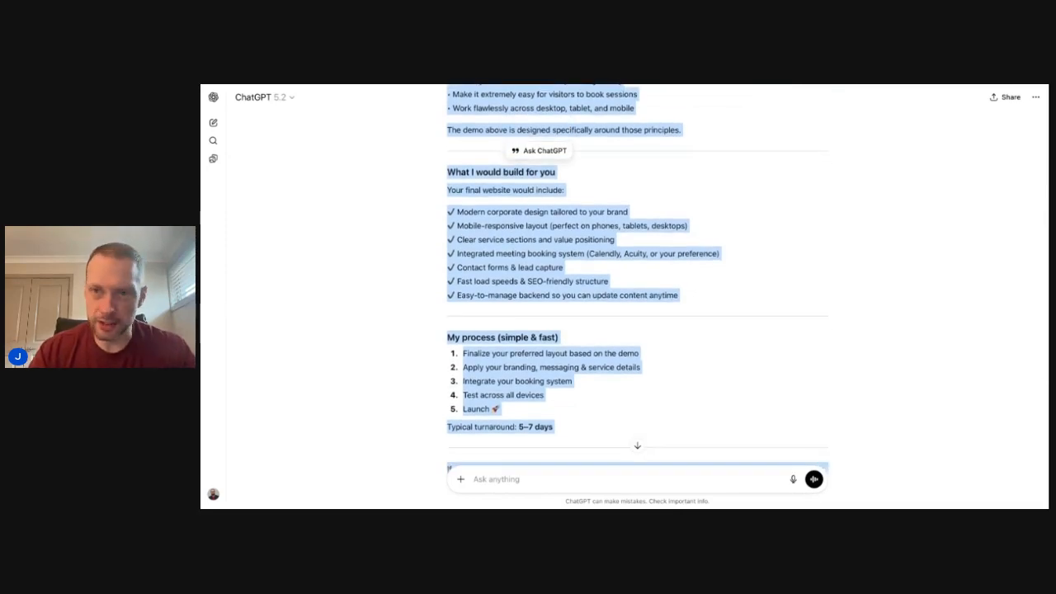
scroll(637, 276, down, 1)
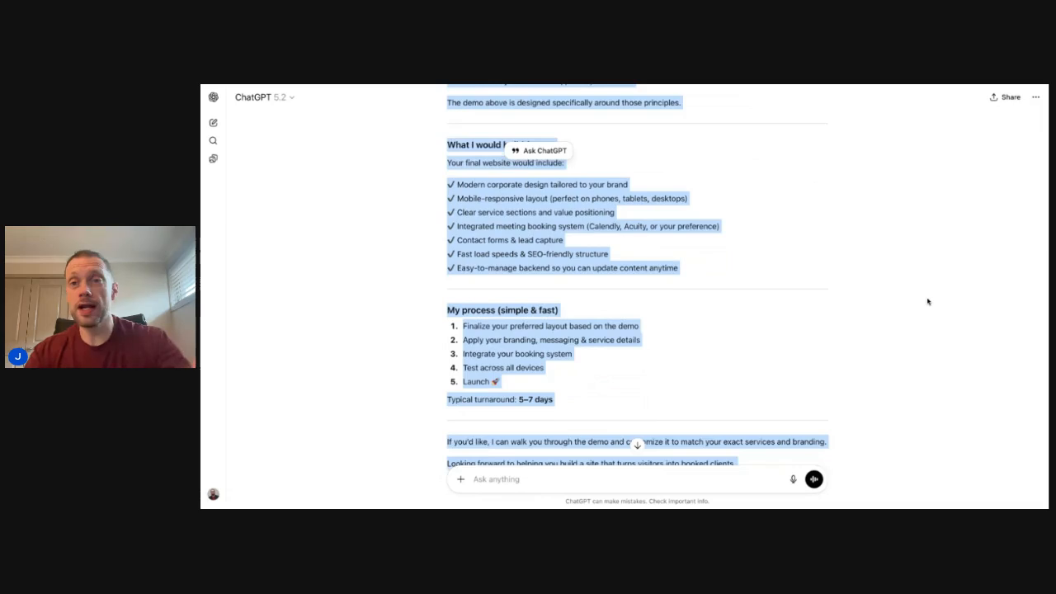
scroll(928, 302, up, 1)
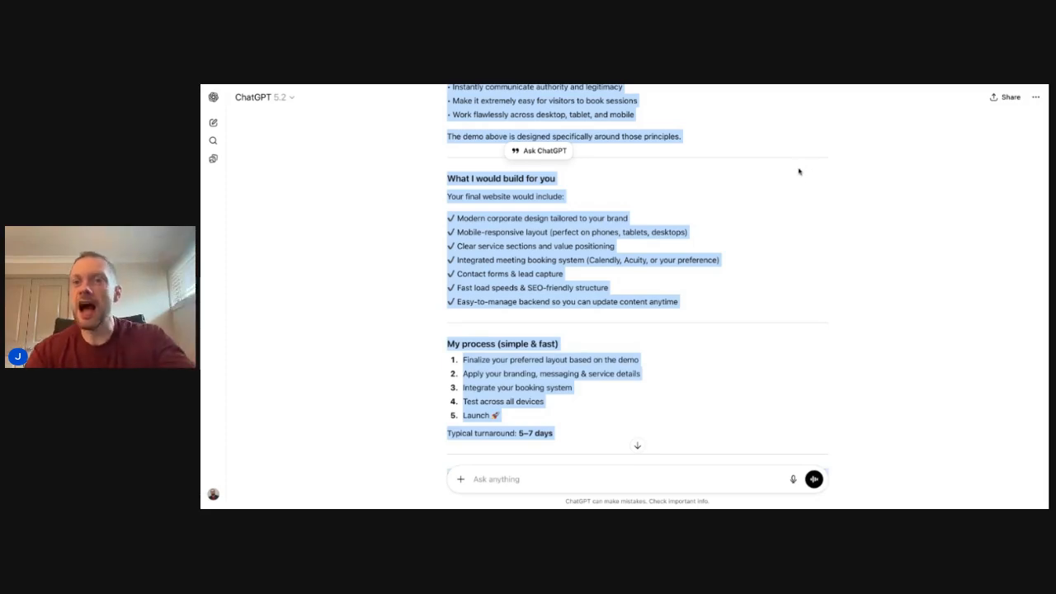
scroll(794, 210, down, 1)
scroll(794, 210, up, 2)
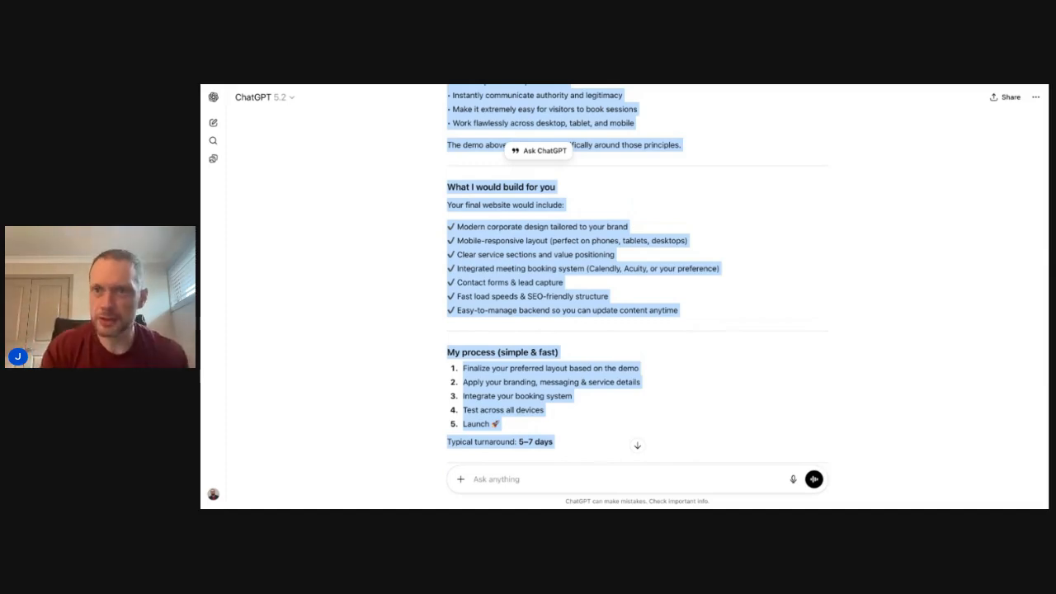
scroll(637, 281, down, 5)
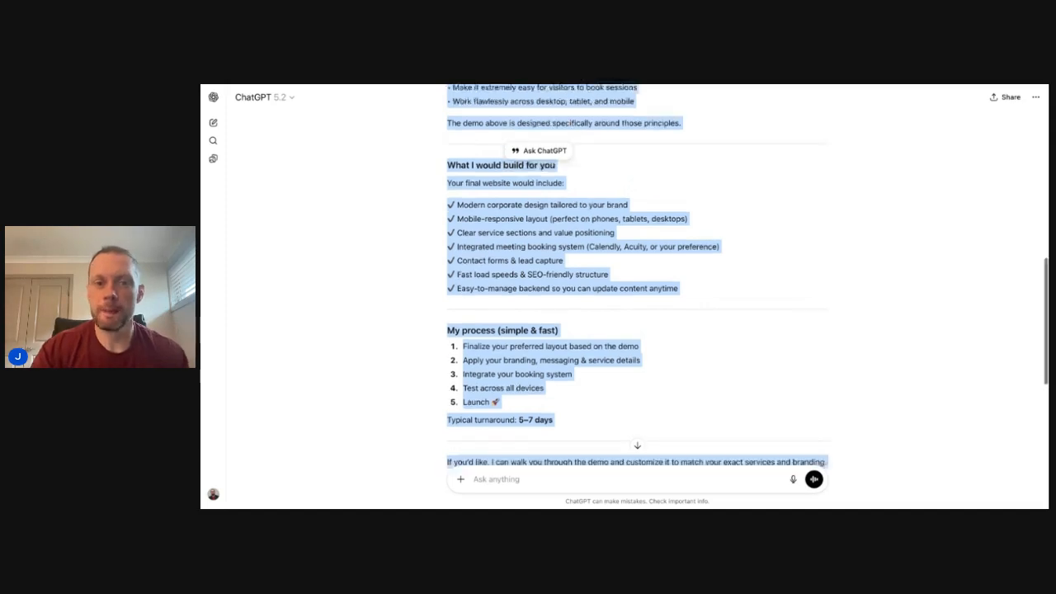
scroll(518, 309, down, 2)
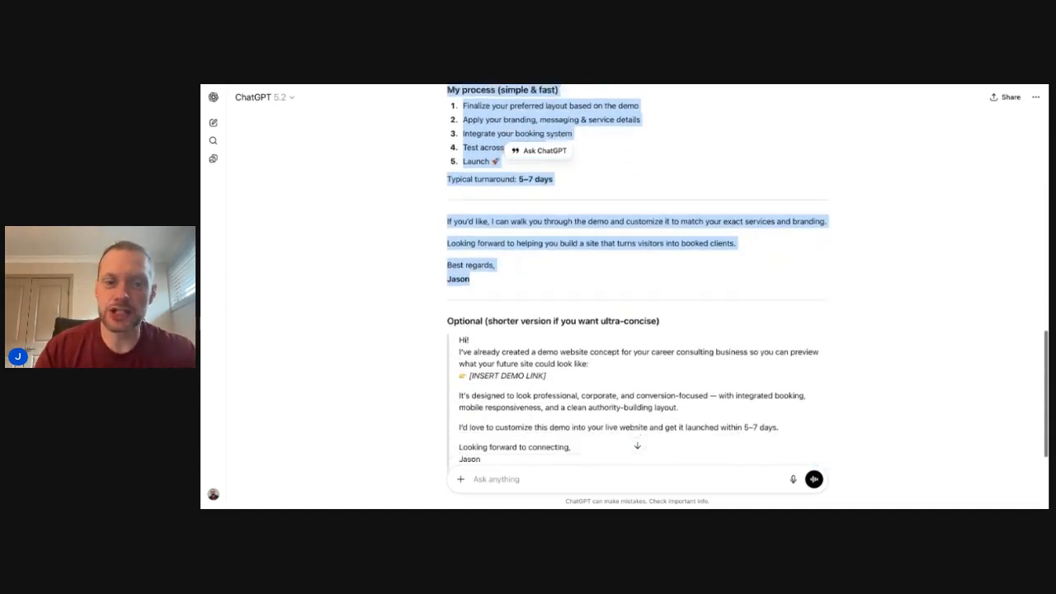
Step: Clear the text selection and examine the optional shorter version below the main proposal
click(518, 310)
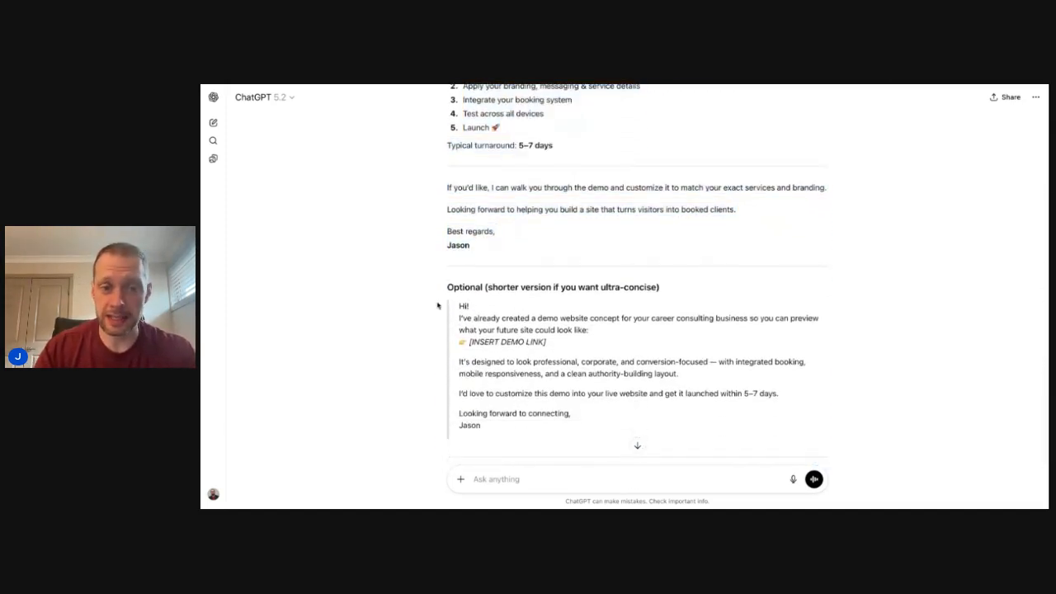
scroll(430, 306, down, 3)
scroll(430, 306, up, 6)
scroll(637, 281, up, 1)
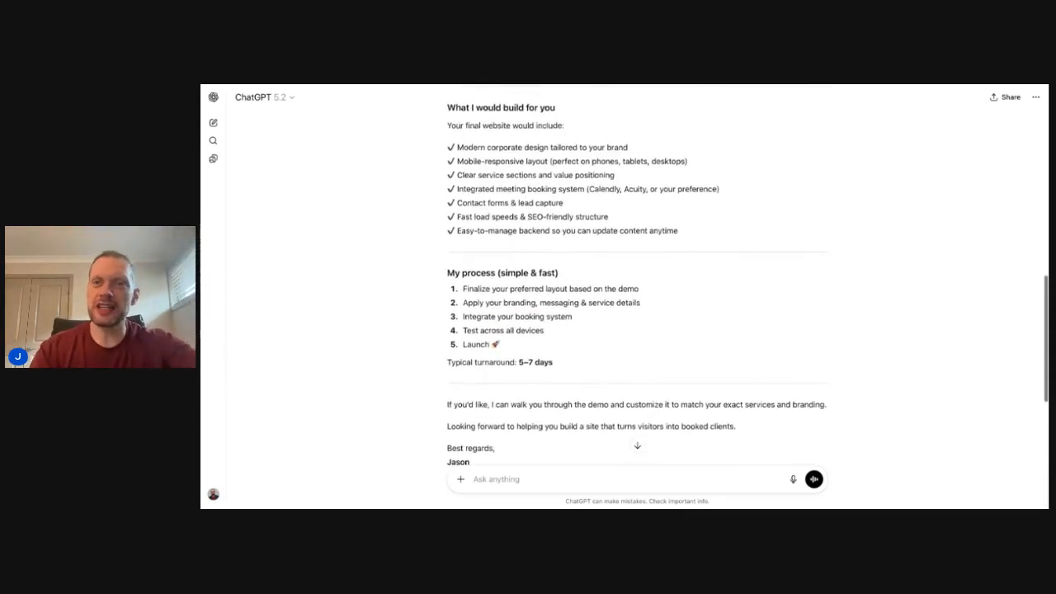
scroll(807, 244, down, 1)
scroll(807, 244, up, 1)
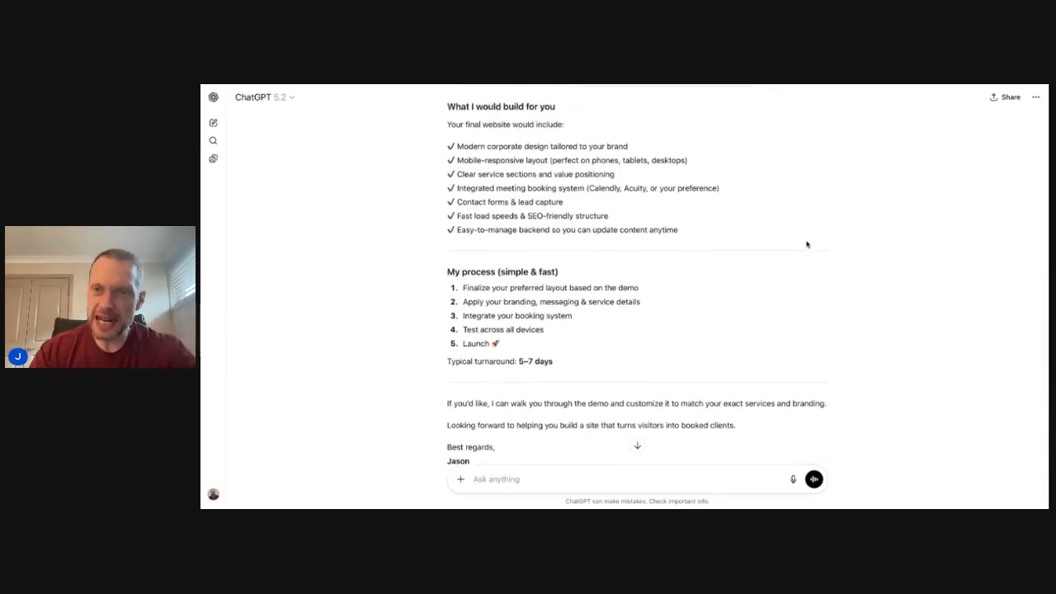
scroll(637, 281, down, 1)
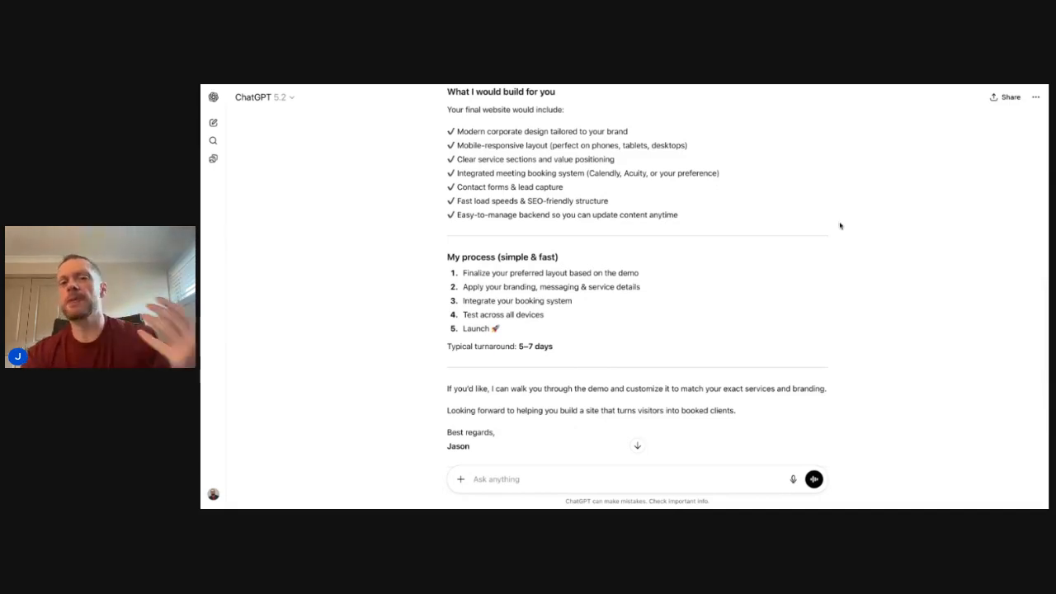
Step: Return to the start of the main proposal and highlight the em dash in its subject line
scroll(660, 241, up, 3)
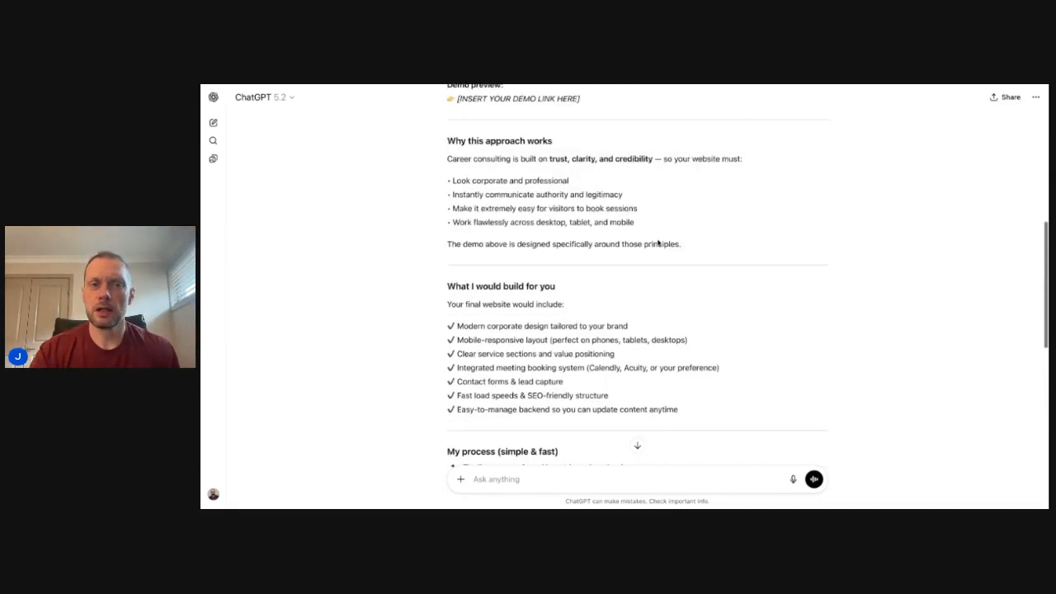
scroll(658, 242, up, 3)
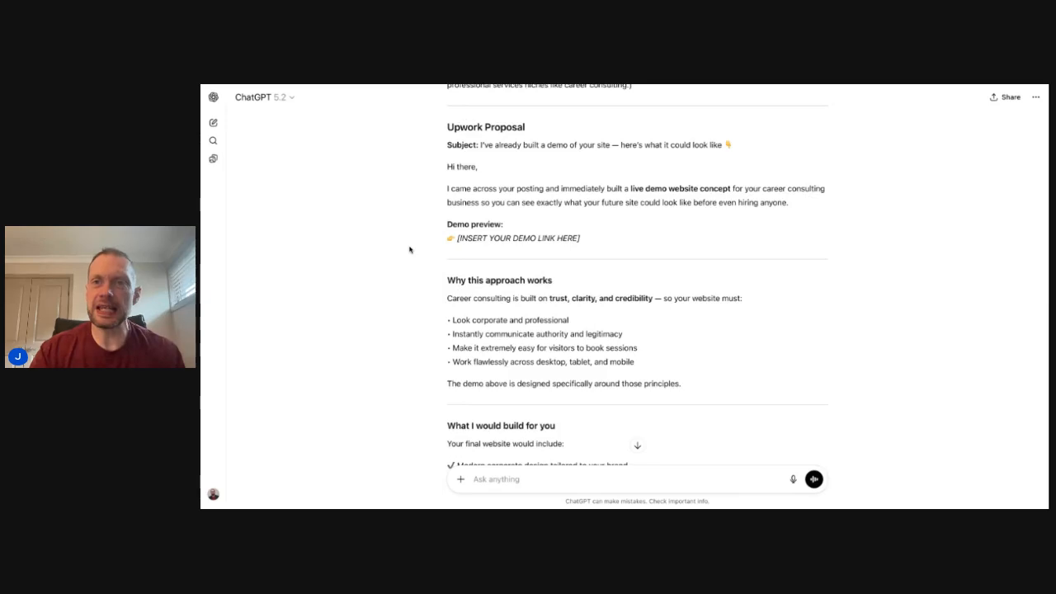
scroll(410, 247, up, 2)
scroll(410, 249, up, 1)
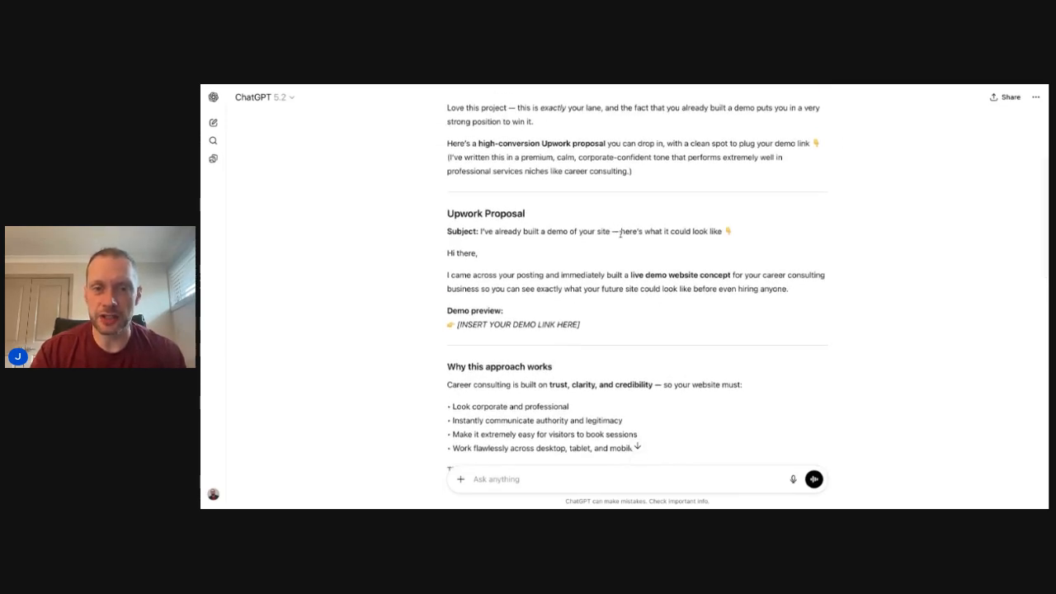
drag(618, 232, 611, 232)
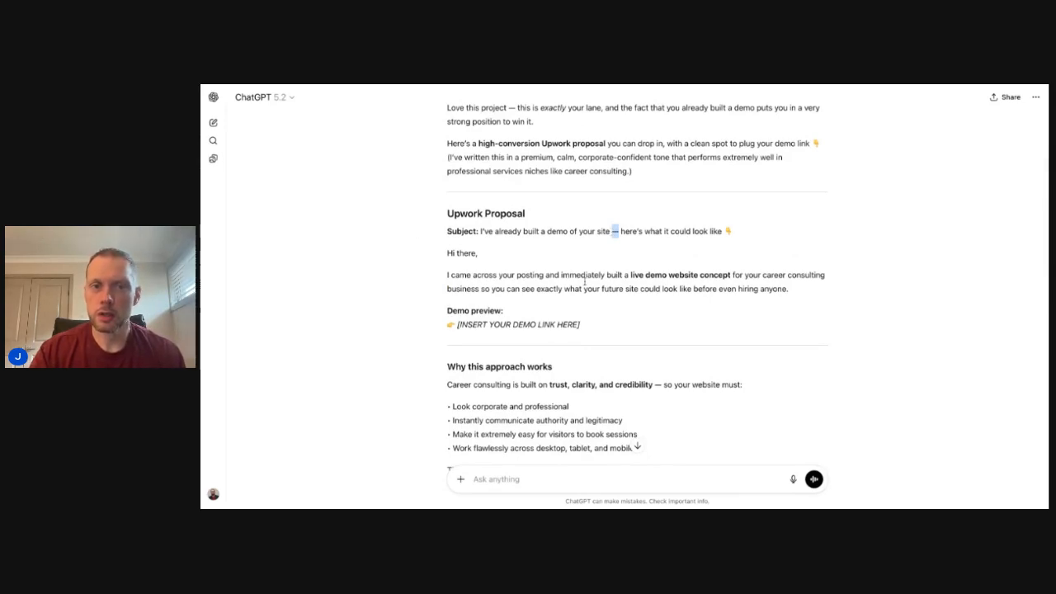
click(611, 230)
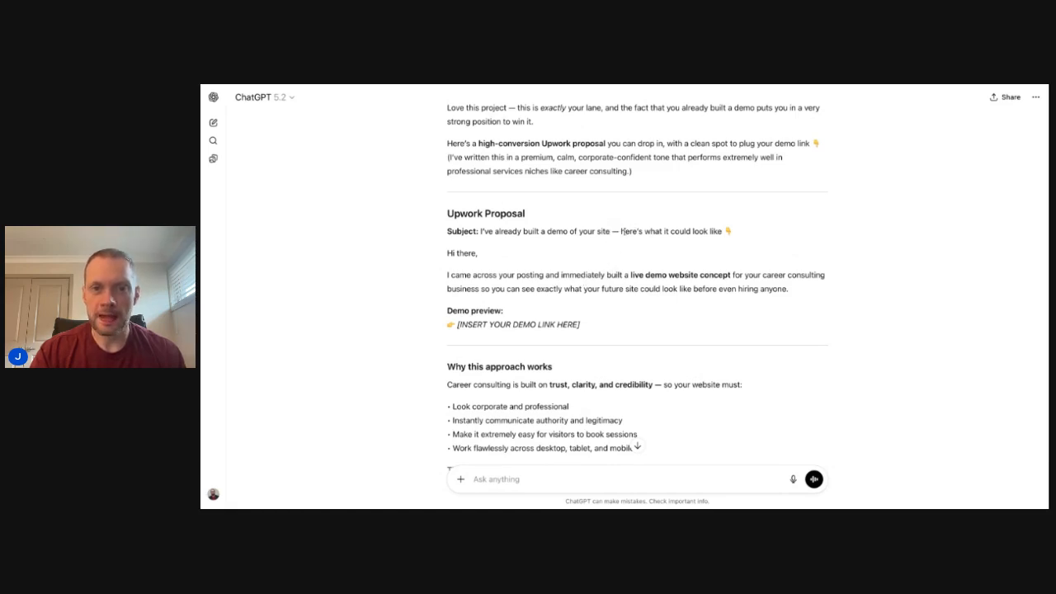
drag(621, 231, 617, 232)
scroll(618, 235, up, 1)
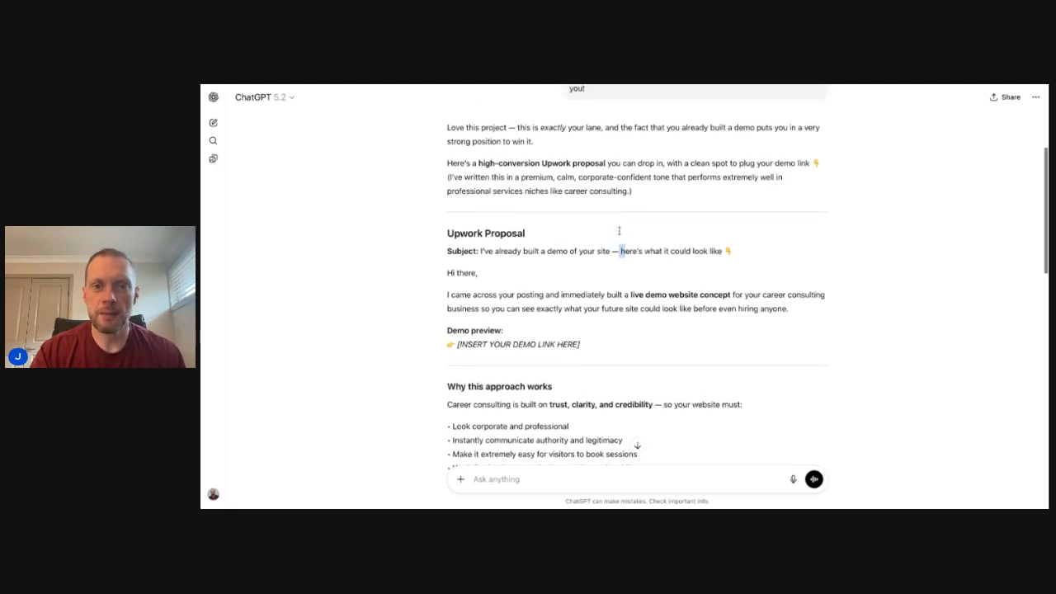
click(617, 249)
drag(614, 175, 619, 177)
drag(618, 250, 611, 251)
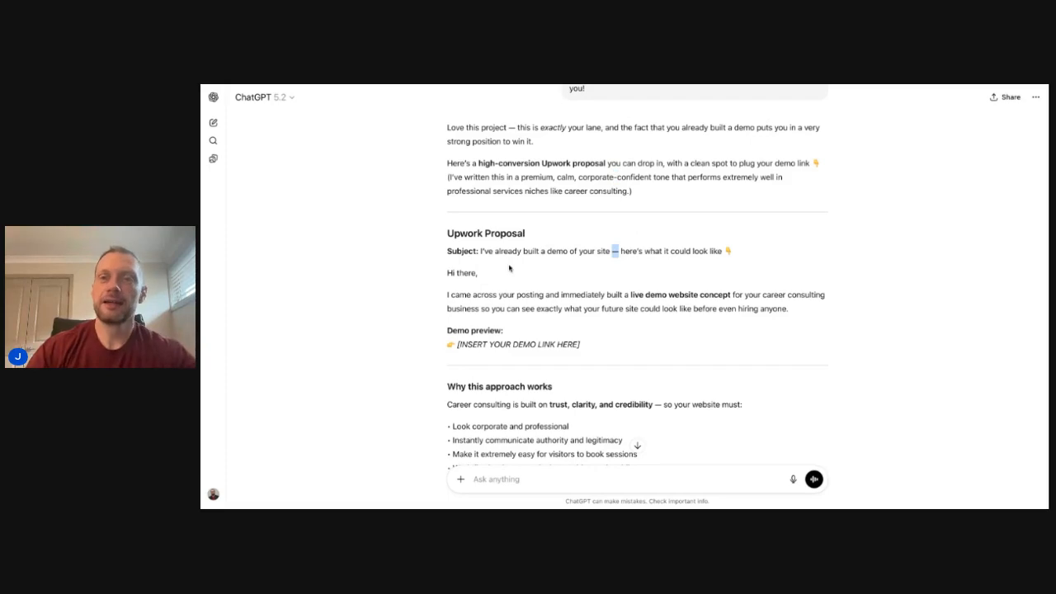
Step: Highlight the em dash in the sentence under "Why this approach works"
scroll(588, 297, down, 1)
scroll(587, 297, down, 1)
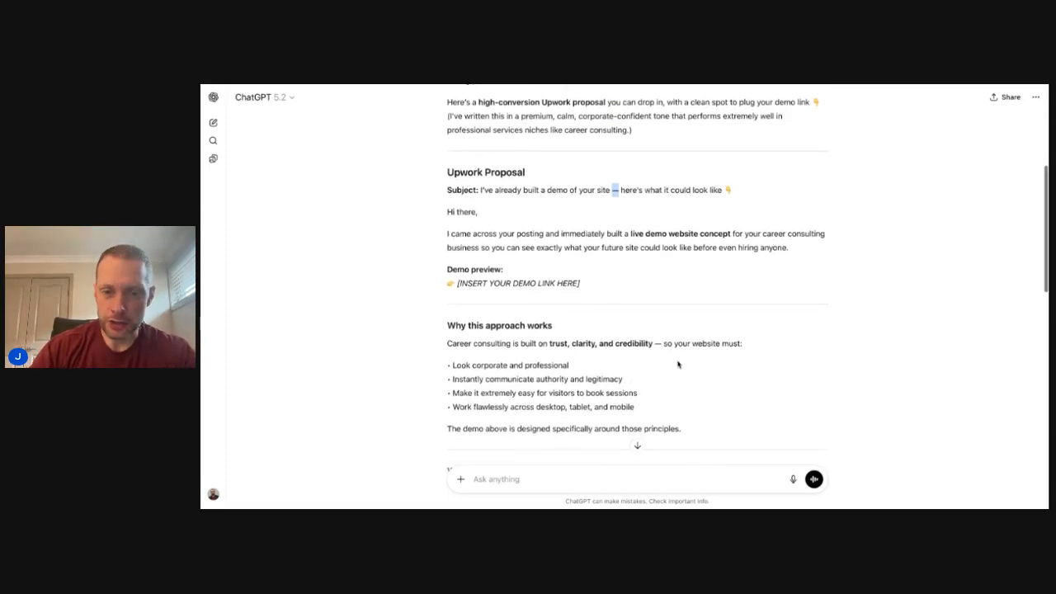
drag(663, 344, 655, 344)
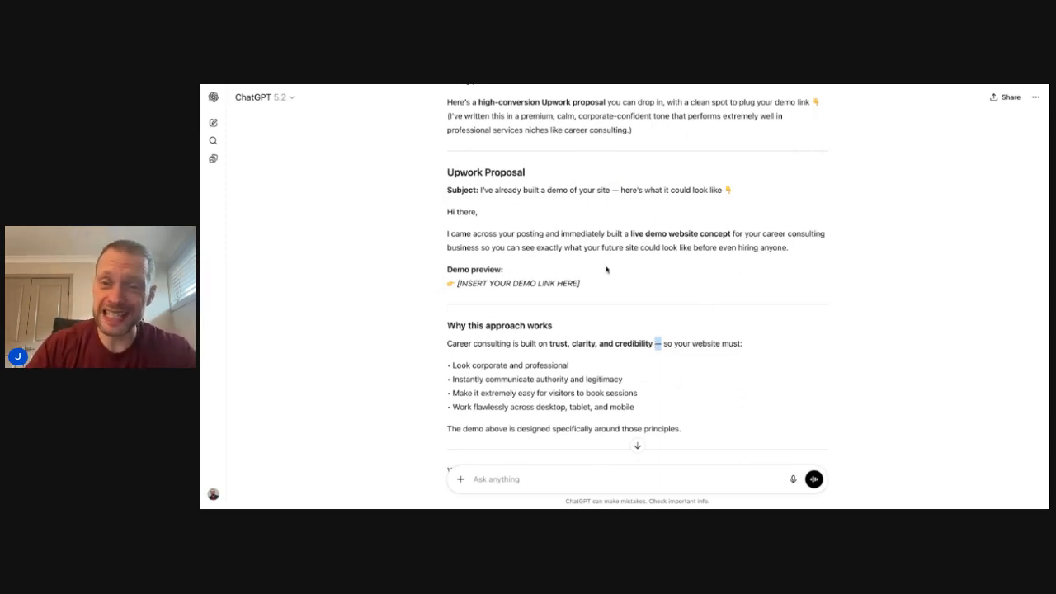
Step: Read through the remaining proposal sections down to the sign-off, and return to the "Upwork Proposal" heading
scroll(384, 302, down, 1)
scroll(384, 302, down, 4)
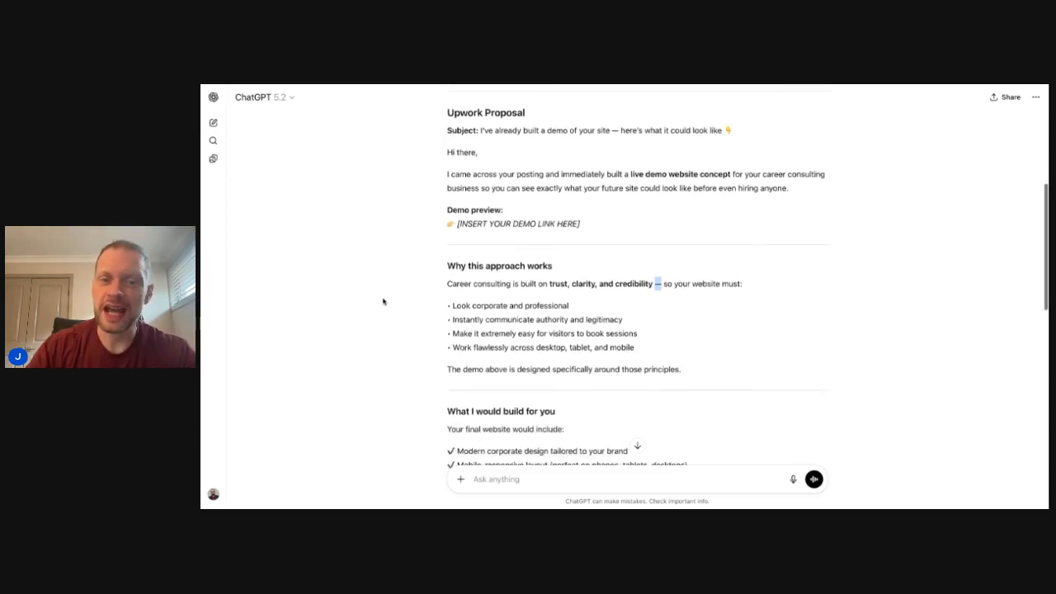
scroll(384, 302, down, 6)
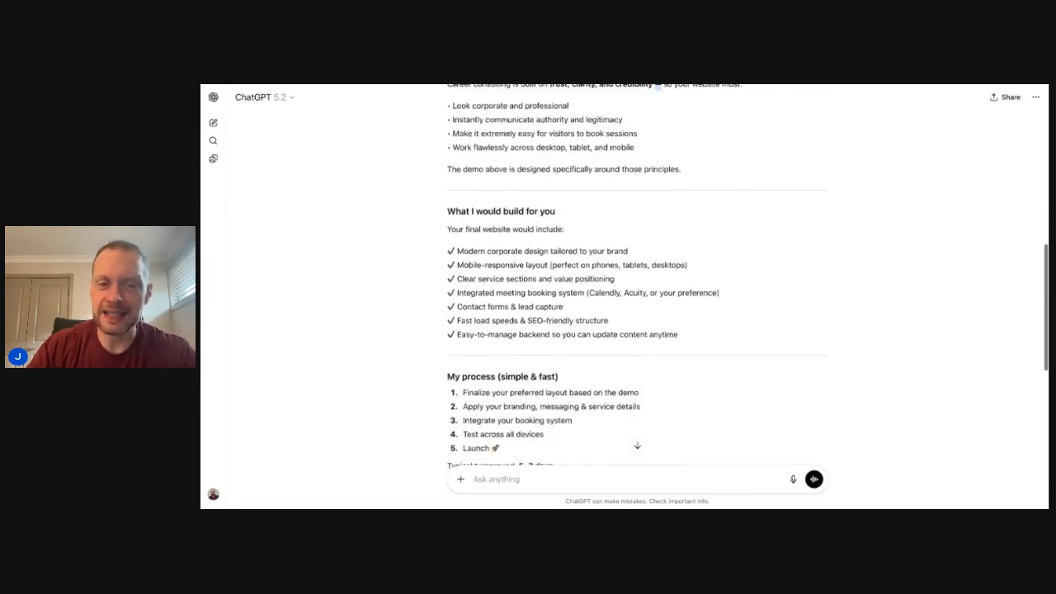
scroll(384, 302, down, 1)
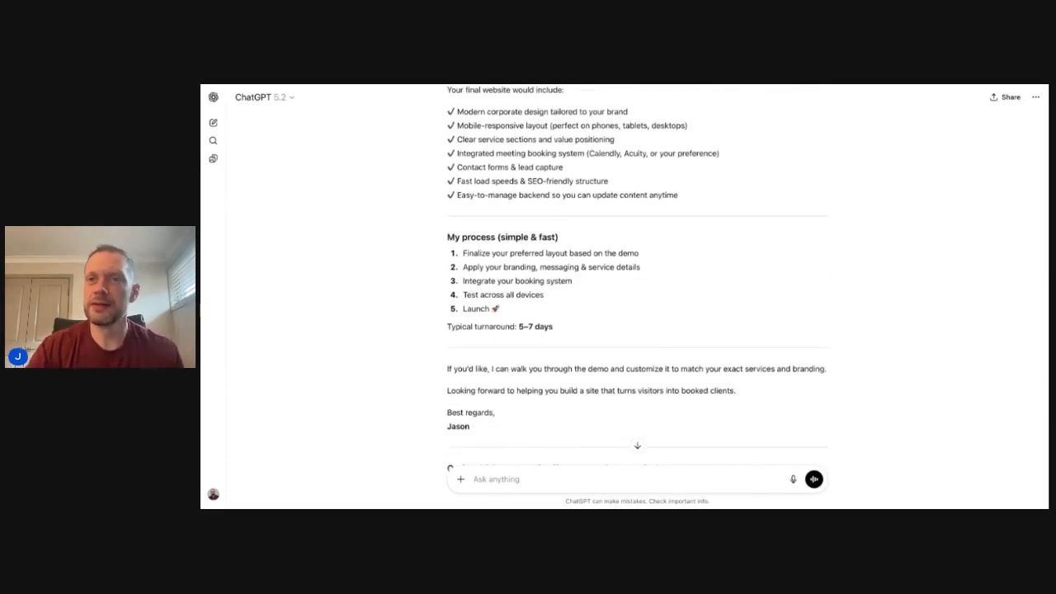
scroll(637, 280, down, 1)
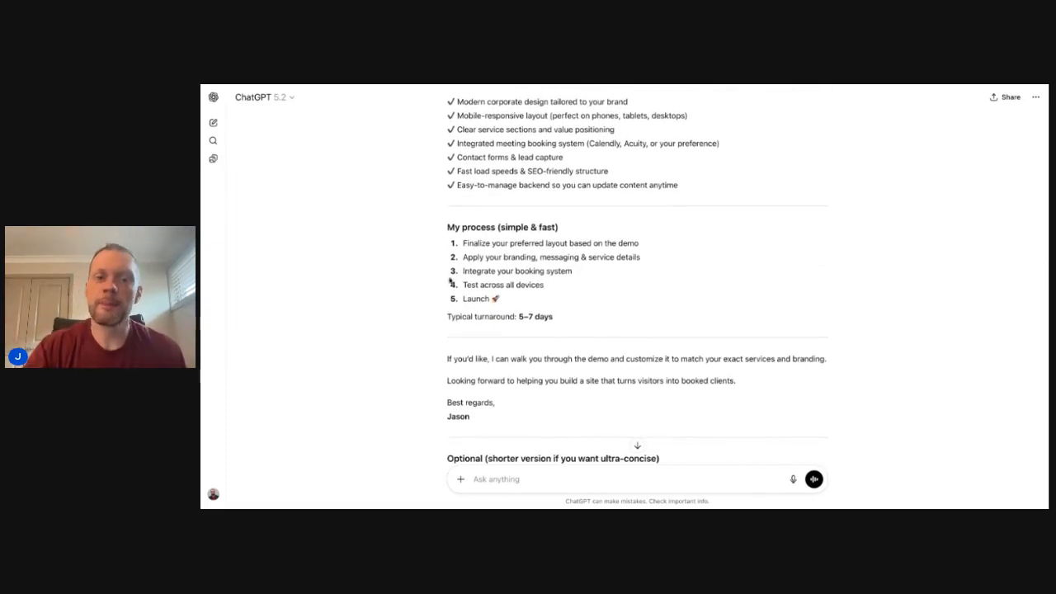
scroll(604, 330, down, 1)
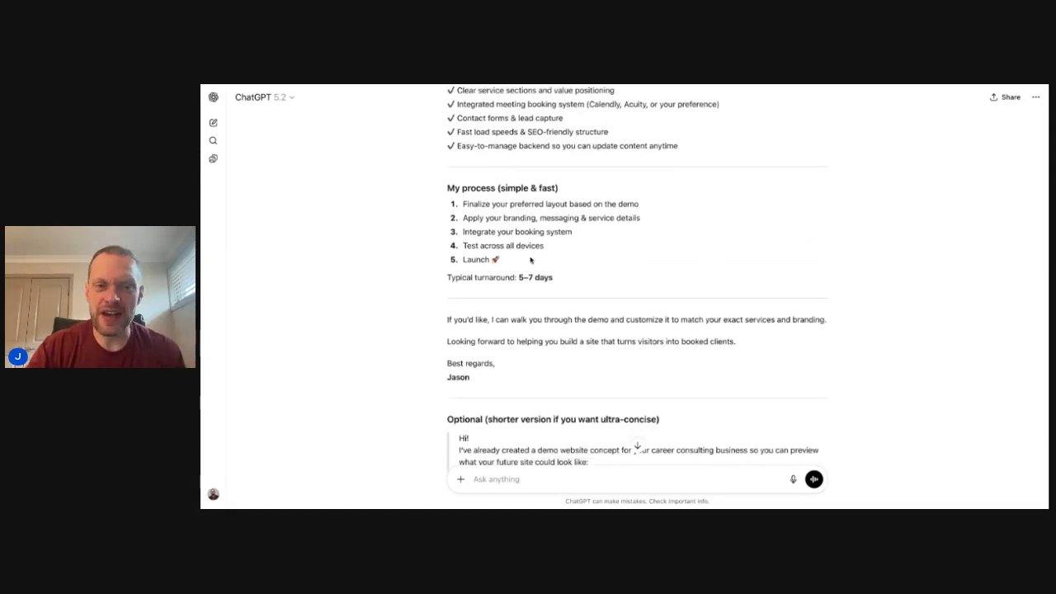
scroll(534, 274, up, 5)
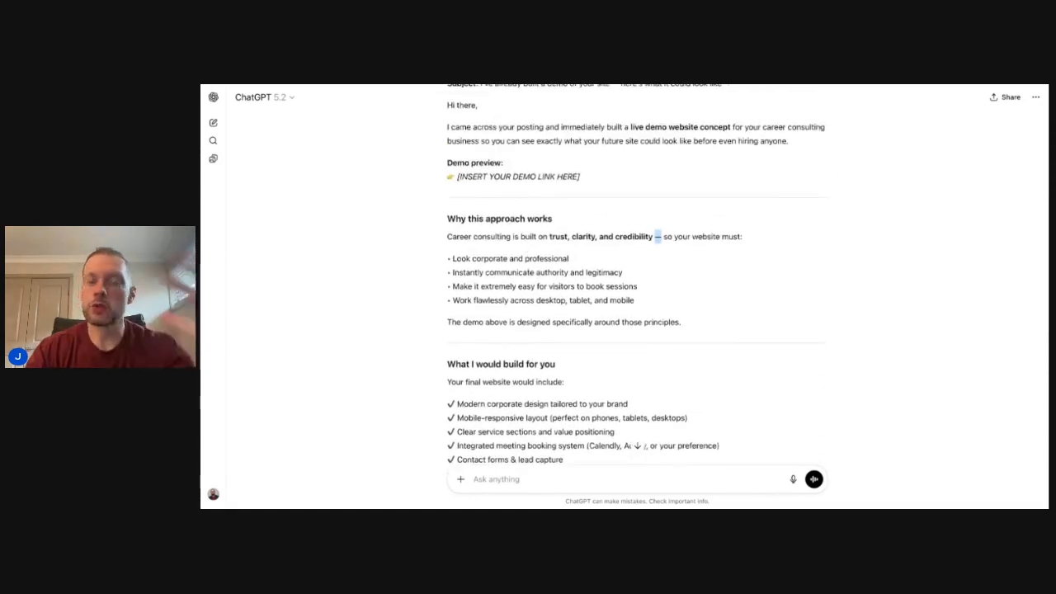
scroll(636, 275, up, 2)
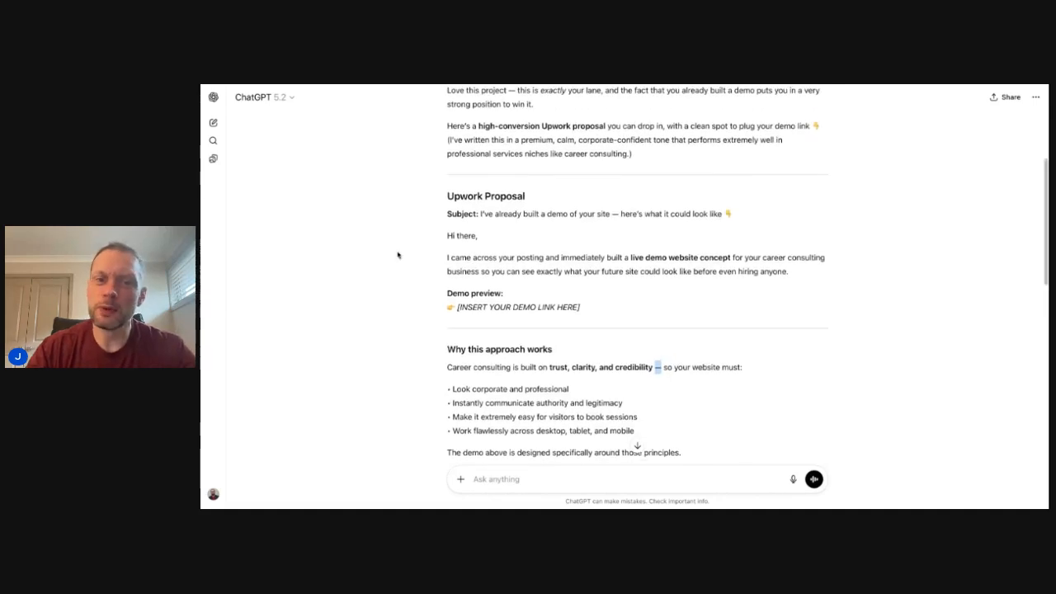
Step: Highlight the em dash in the proposal's subject line again, and review the text down to the optional shorter version
double_click(615, 215)
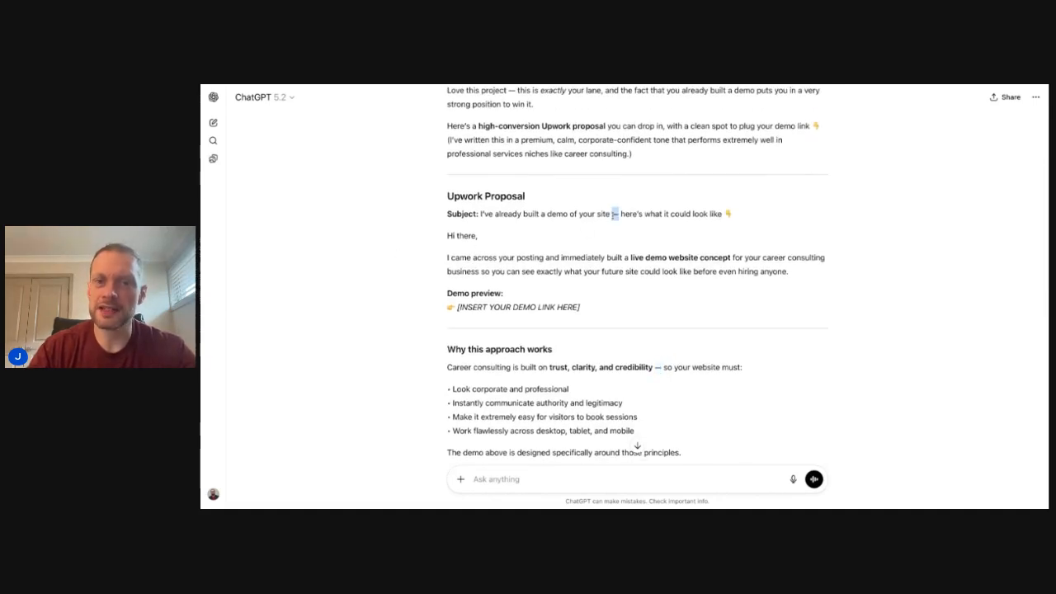
click(404, 272)
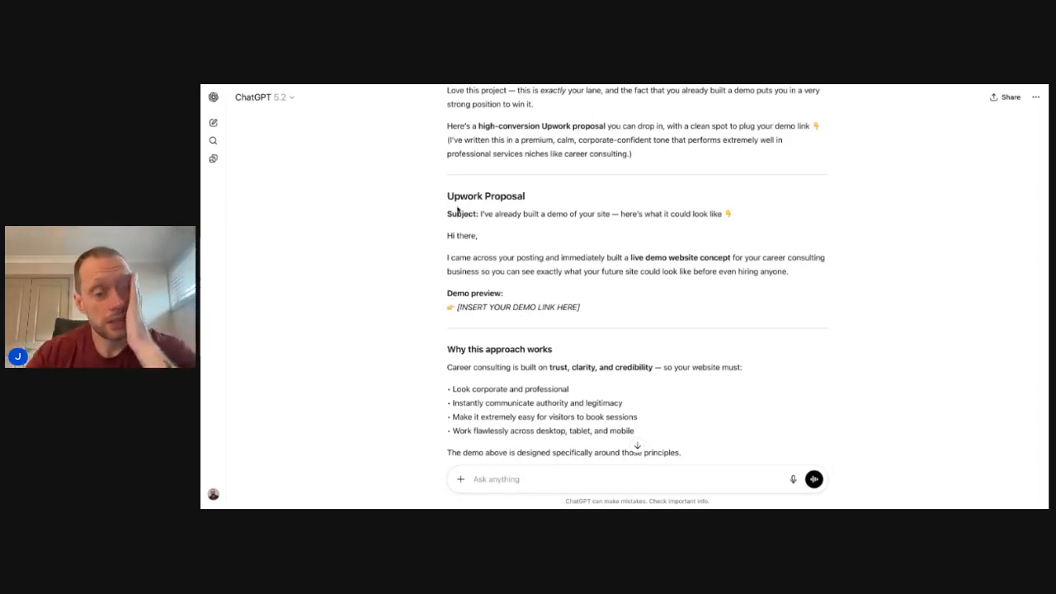
scroll(457, 208, up, 5)
scroll(457, 208, down, 3)
scroll(616, 161, down, 3)
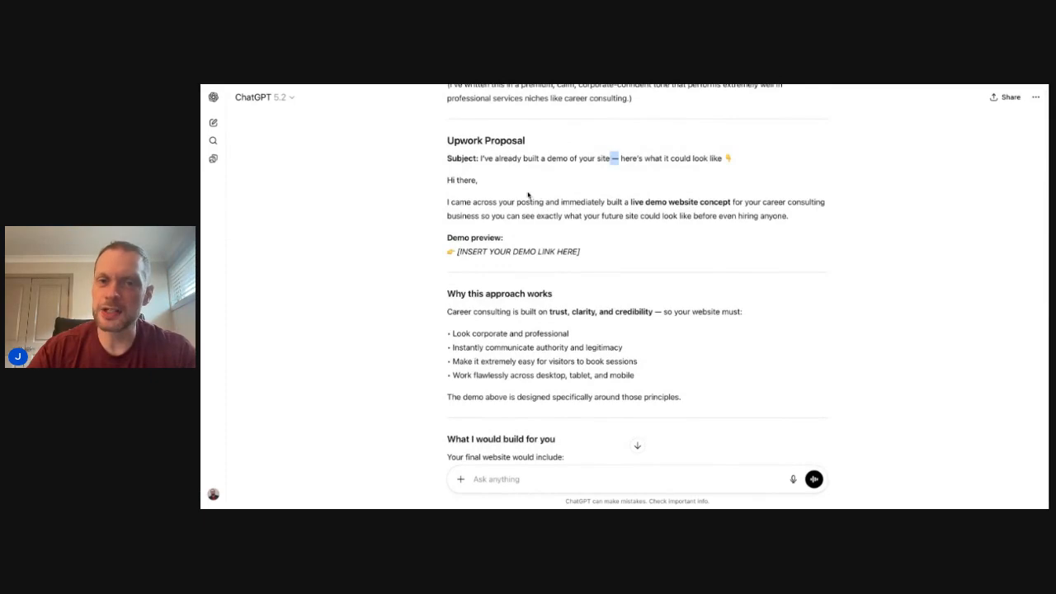
scroll(424, 280, down, 3)
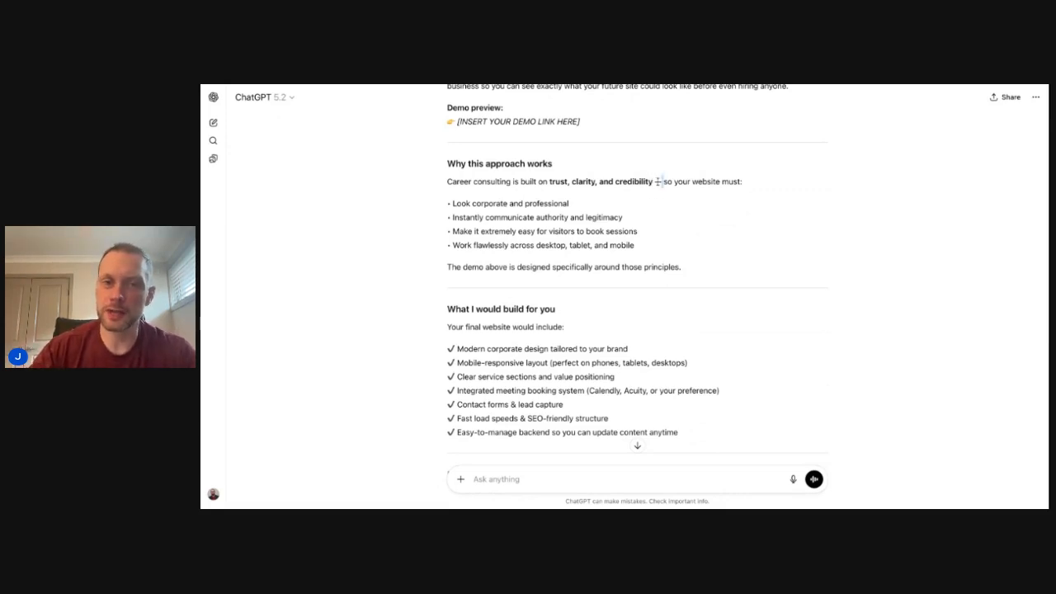
scroll(561, 259, down, 10)
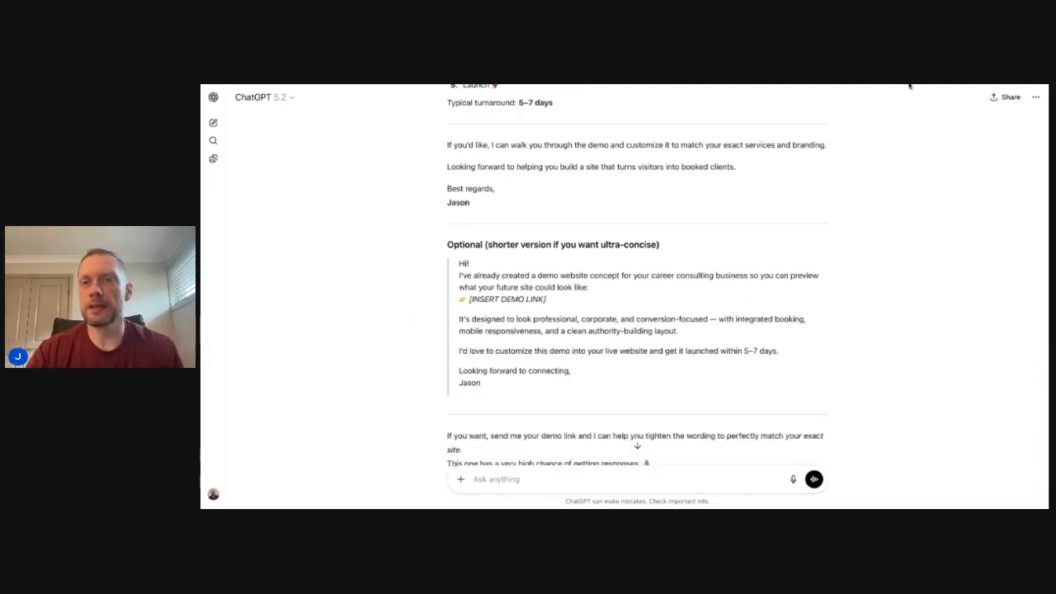
Step: Switch to the Upwork job post, clear the selected summary text and close the career consulting job details
key(ctrl+shift+Tab)
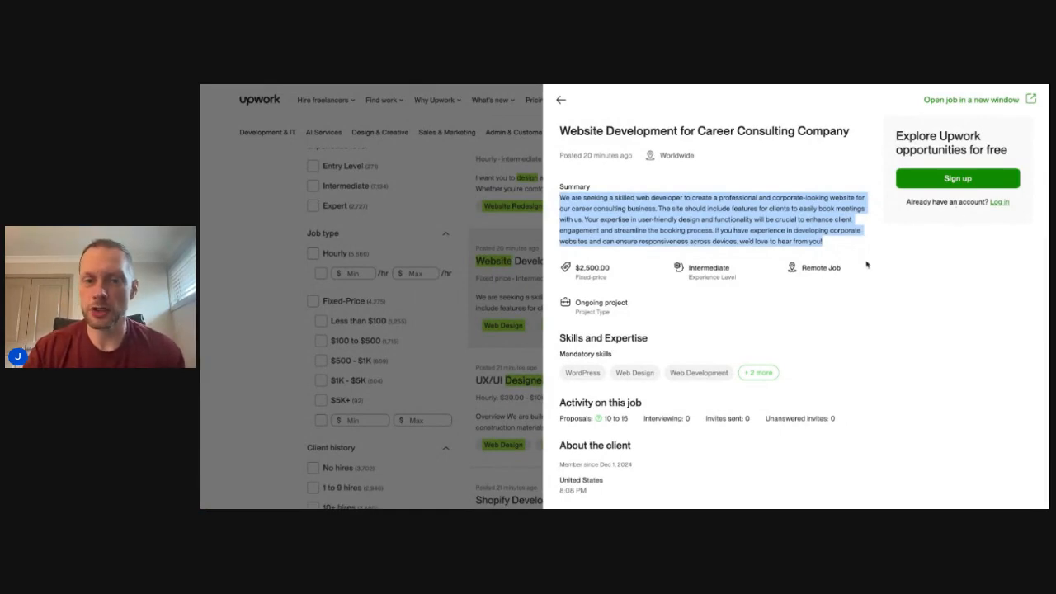
click(869, 306)
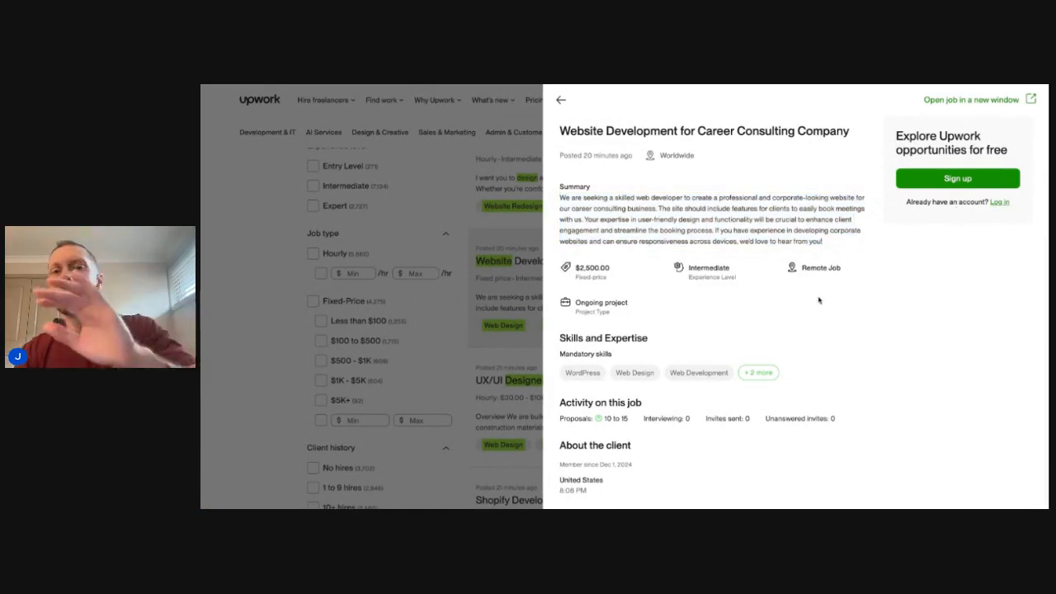
click(246, 275)
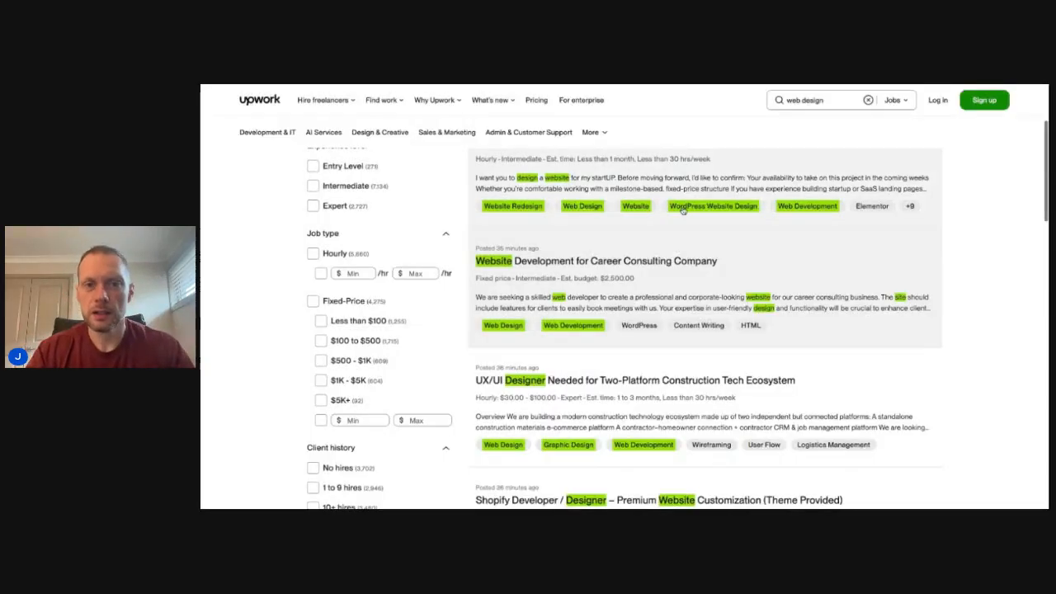
Step: Examine the newest web design job listings, comparing their titles, budgets and descriptions
scroll(652, 244, up, 2)
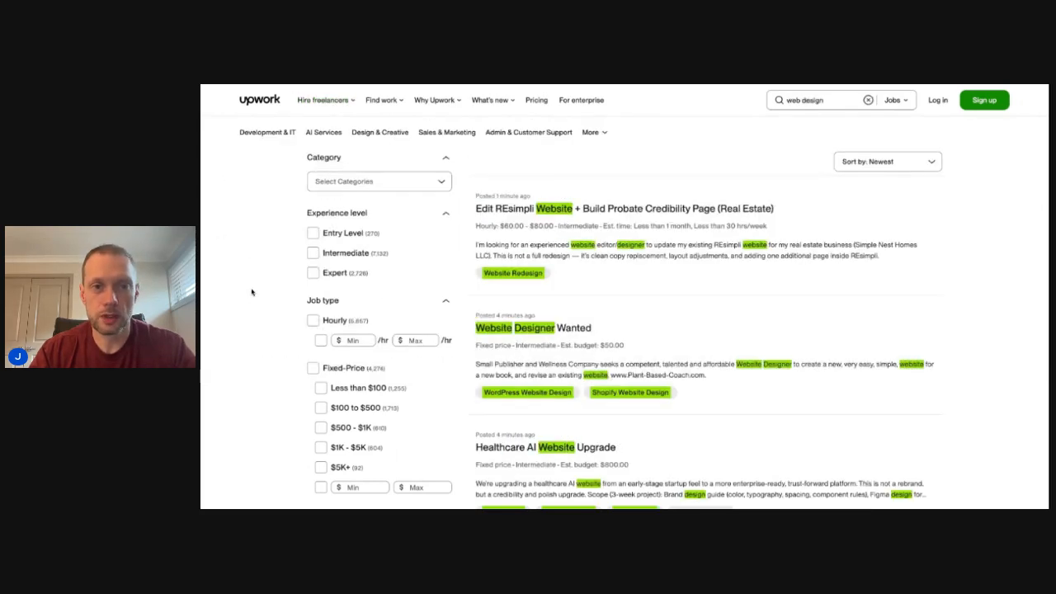
scroll(507, 341, down, 2)
scroll(507, 340, down, 2)
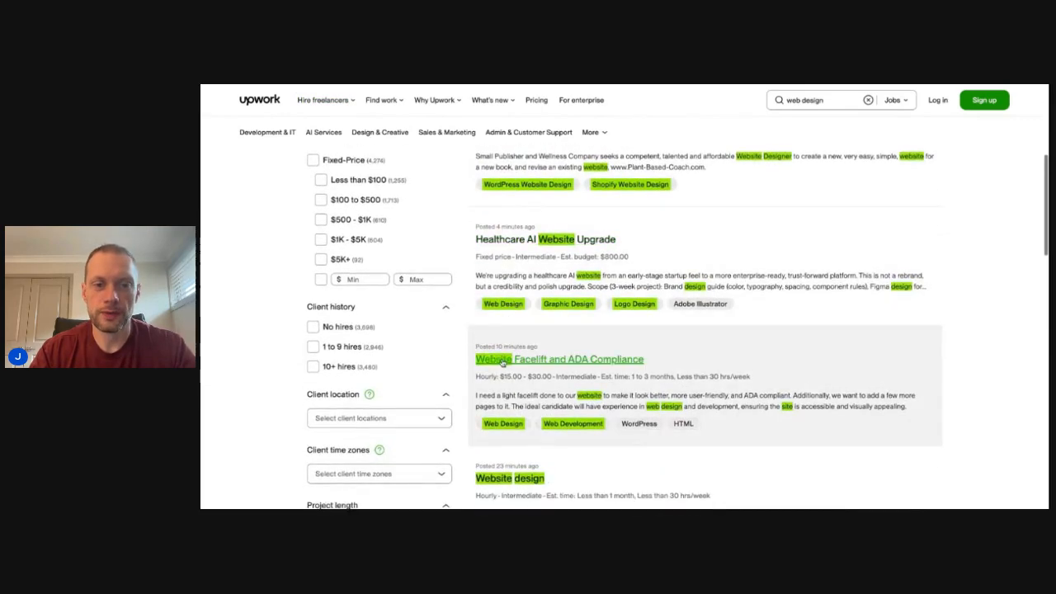
scroll(503, 361, down, 3)
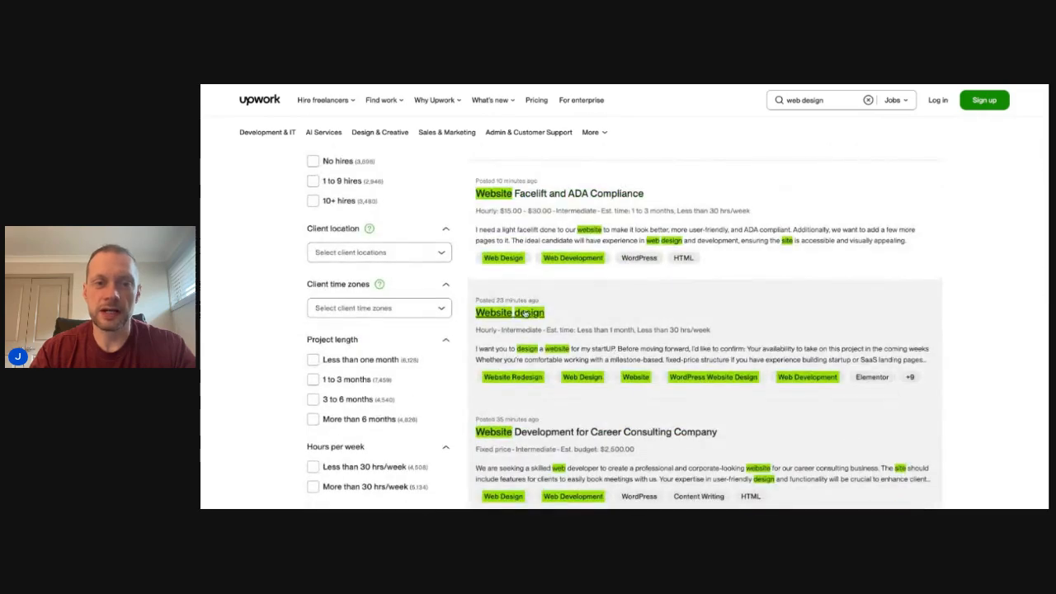
scroll(554, 309, up, 5)
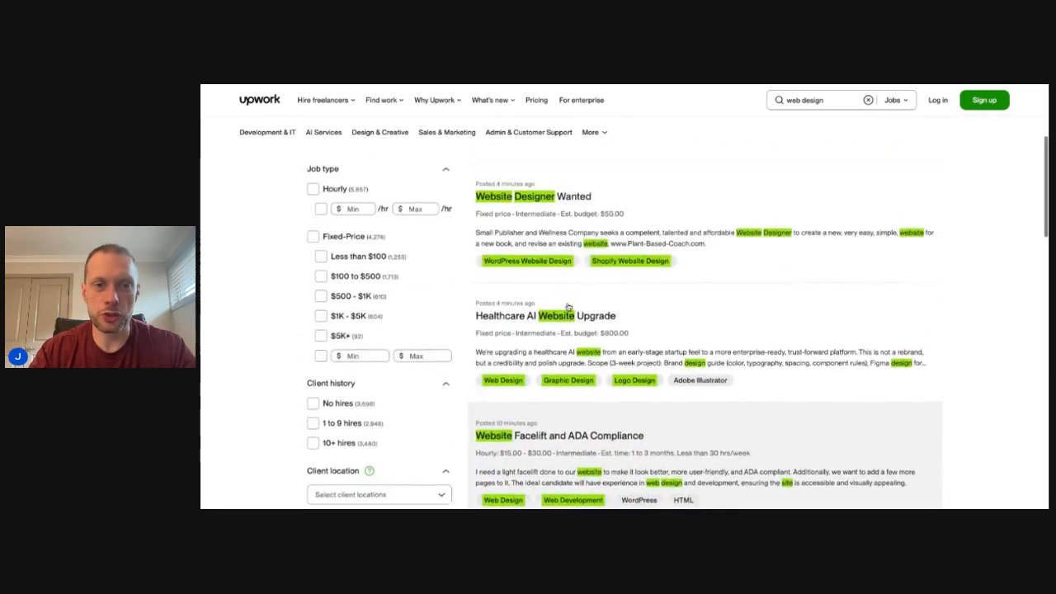
scroll(567, 307, up, 3)
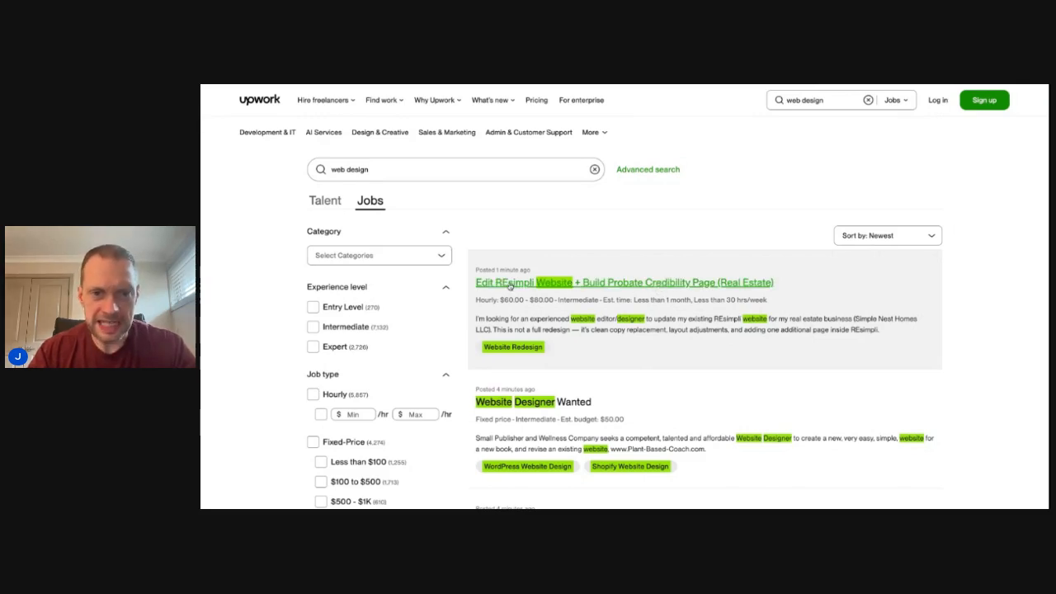
scroll(990, 338, down, 3)
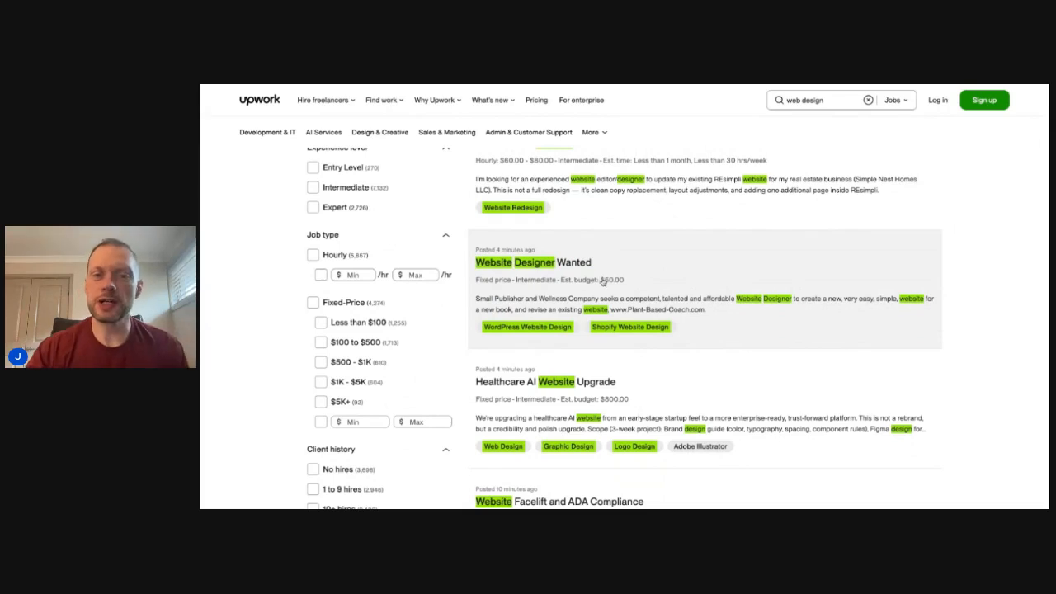
scroll(806, 323, down, 1)
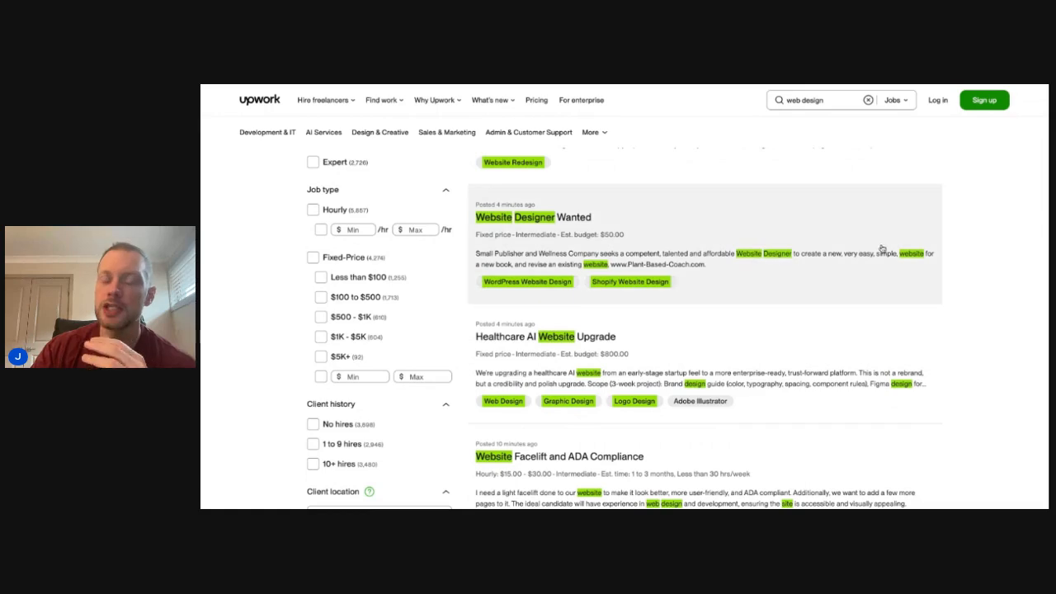
scroll(843, 322, down, 1)
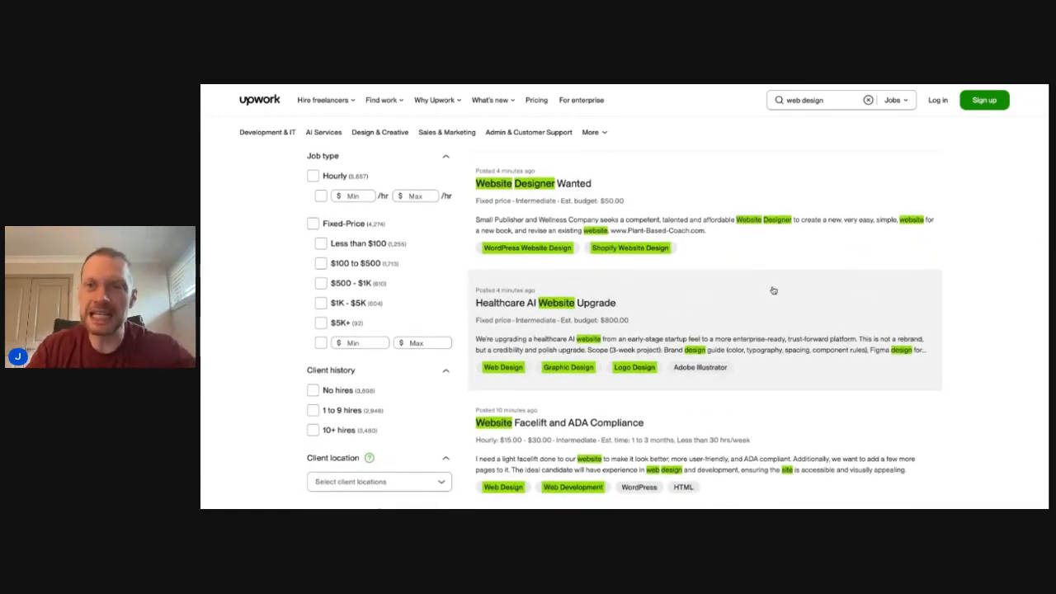
scroll(772, 289, down, 1)
scroll(773, 290, down, 1)
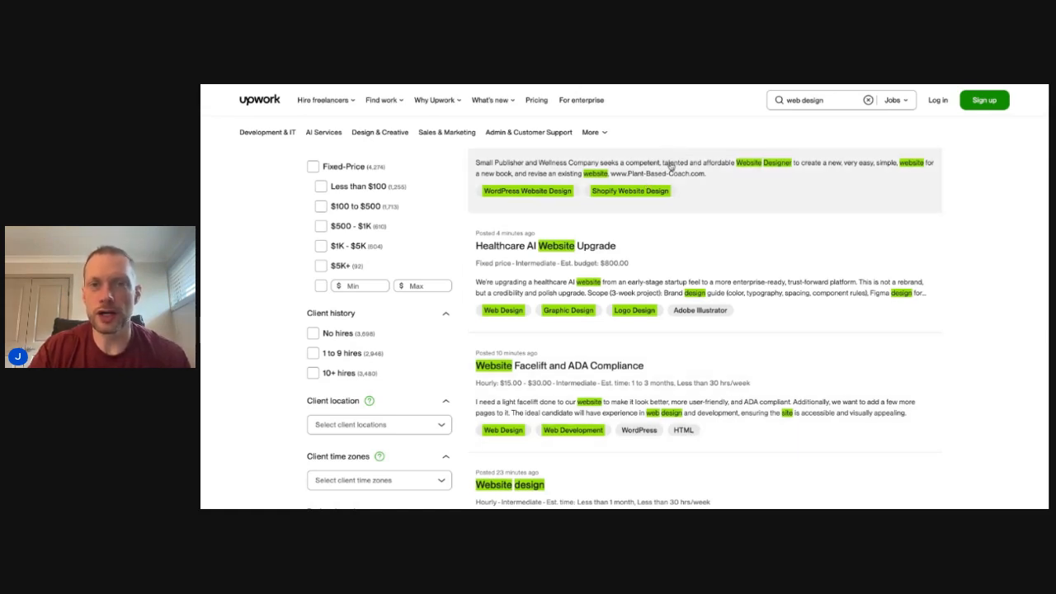
Step: Increase the number of jobs shown per page for the web design search results
scroll(716, 267, down, 5)
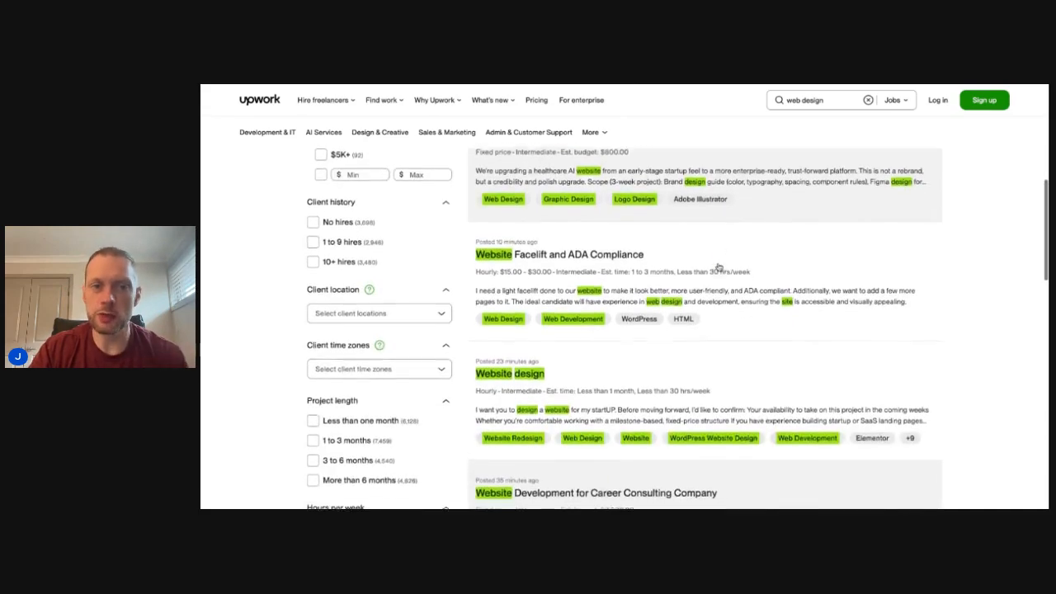
scroll(719, 267, down, 9)
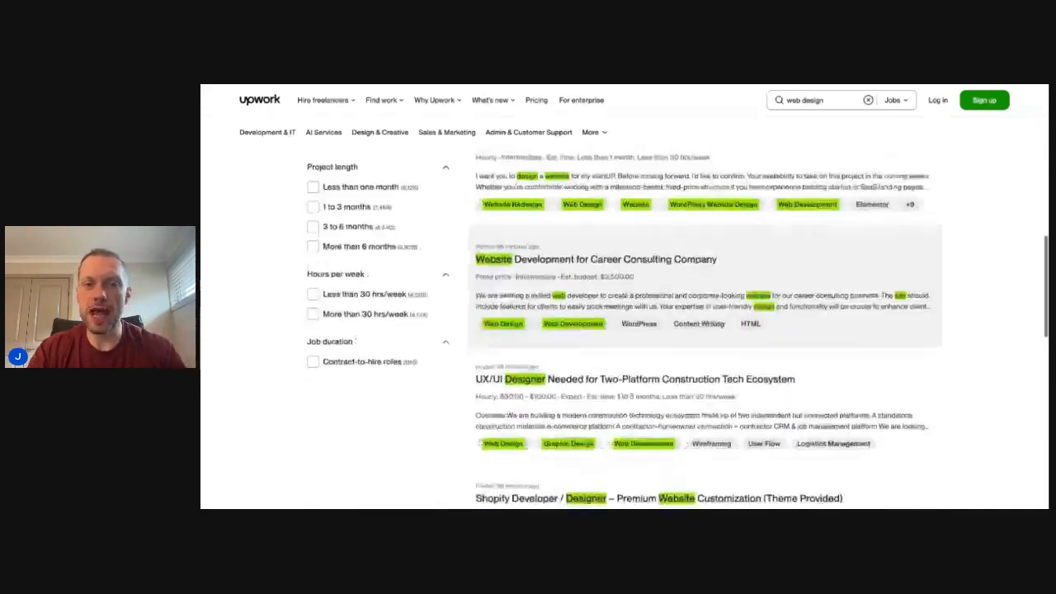
scroll(709, 248, down, 5)
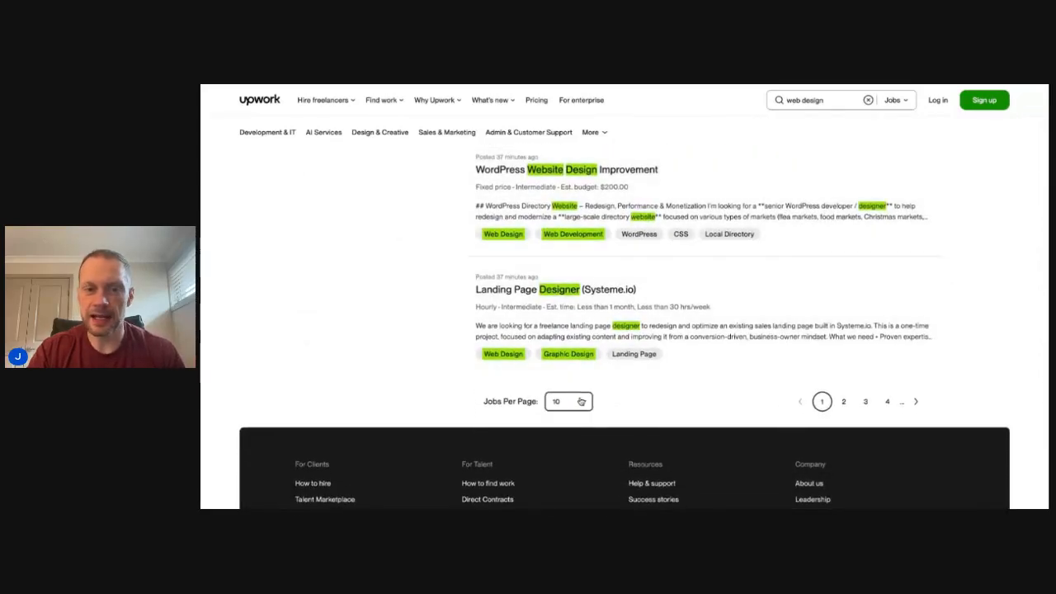
click(577, 402)
click(566, 444)
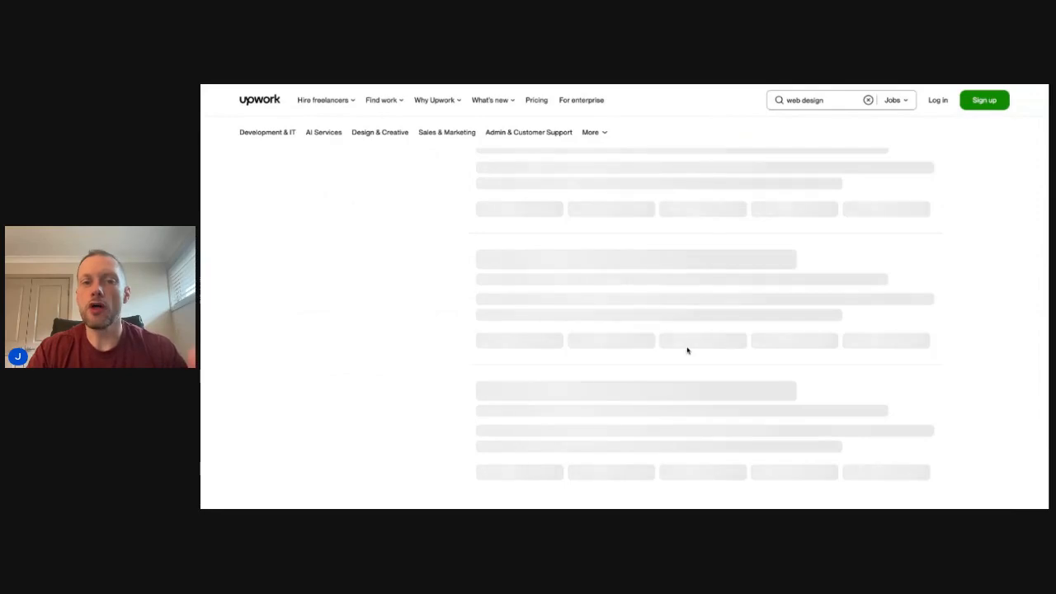
Step: Browse the extended web design job list past the Systeme.io landing page post, and return towards the newest listings
scroll(688, 351, down, 3)
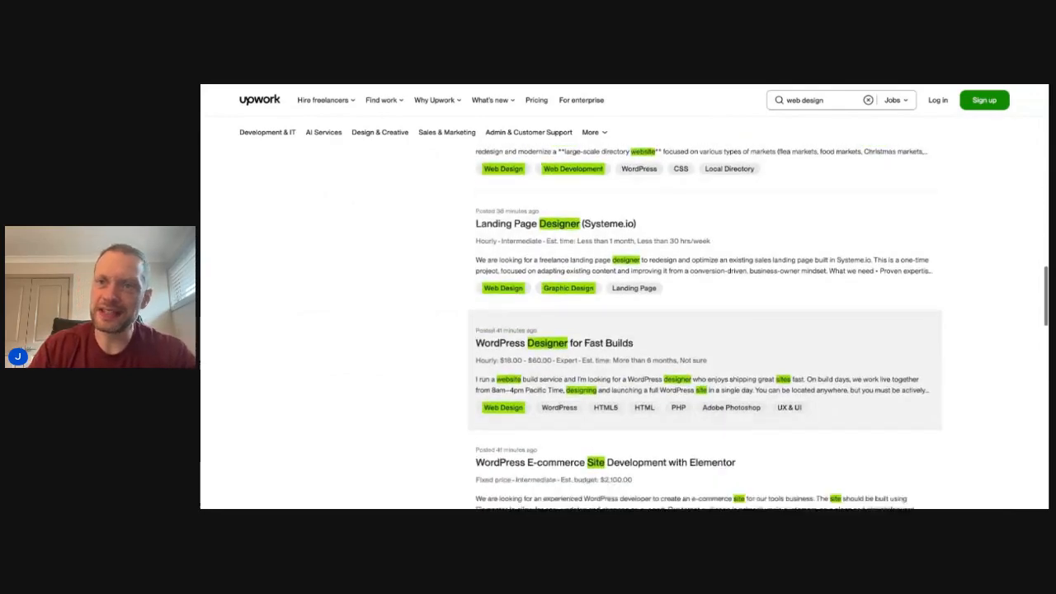
scroll(688, 351, down, 5)
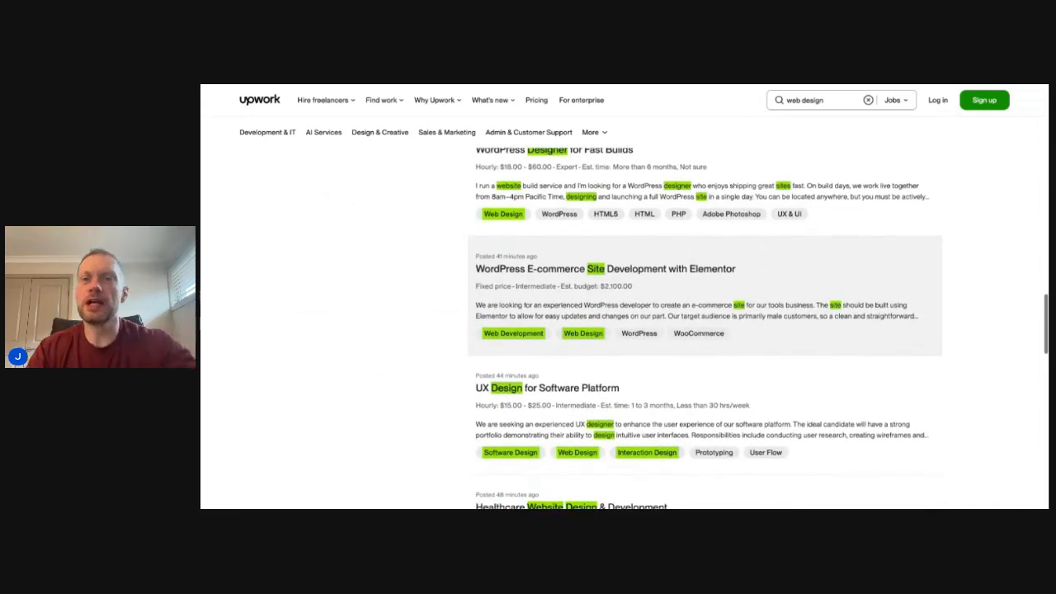
scroll(699, 332, up, 10)
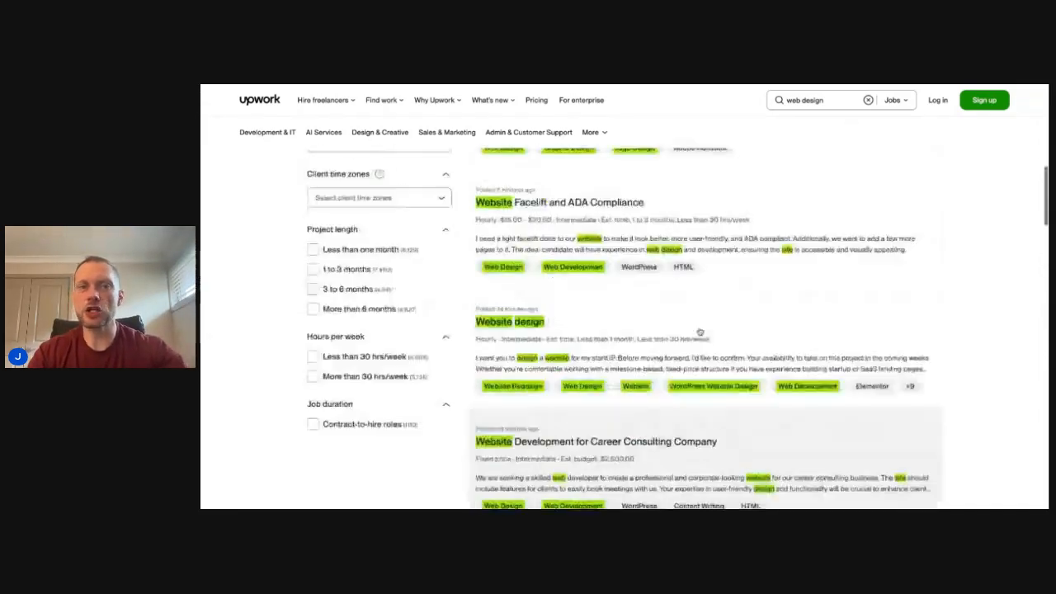